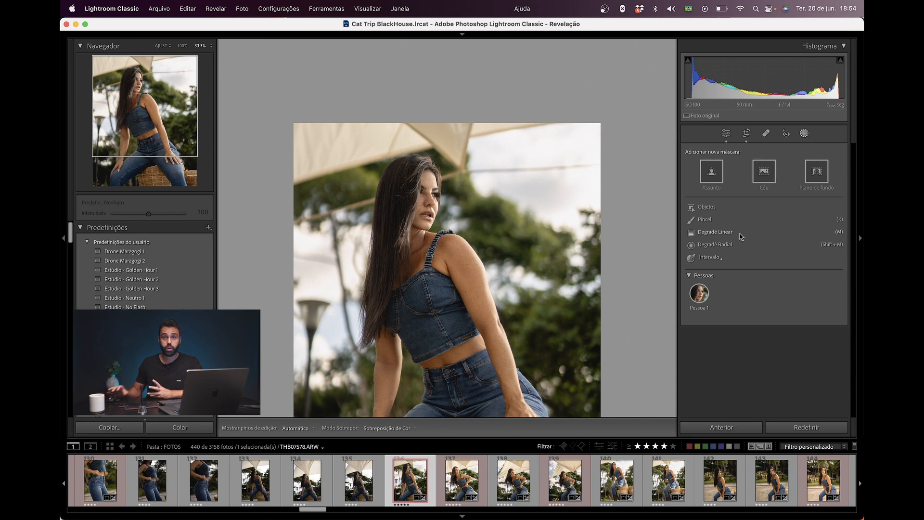
Add a large radial gradient mask over the bright background at the photo's upper right edge
key(super+minus)
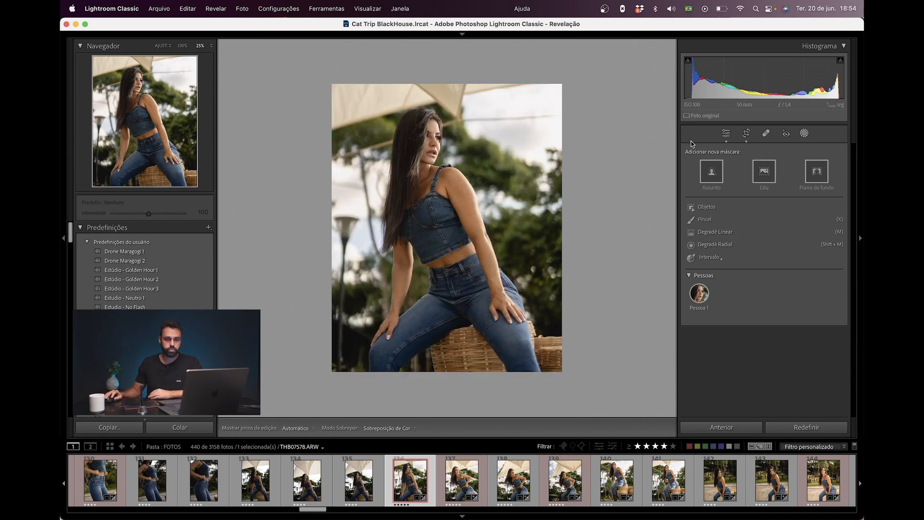
click(705, 245)
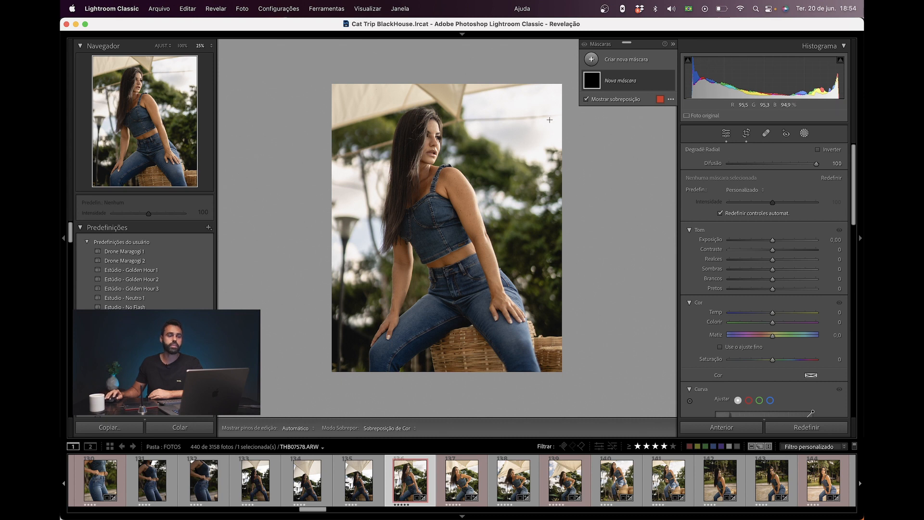
drag(550, 120, 658, 281)
drag(584, 232, 619, 216)
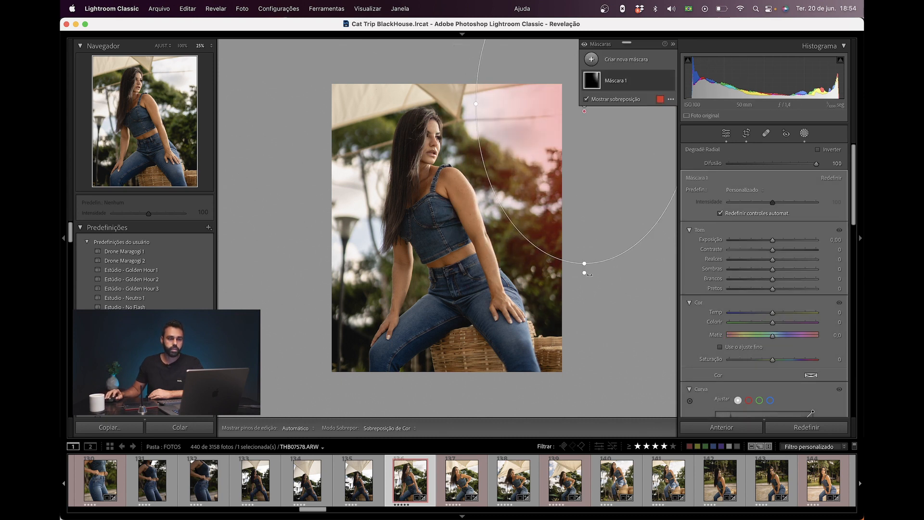
drag(584, 273, 618, 272)
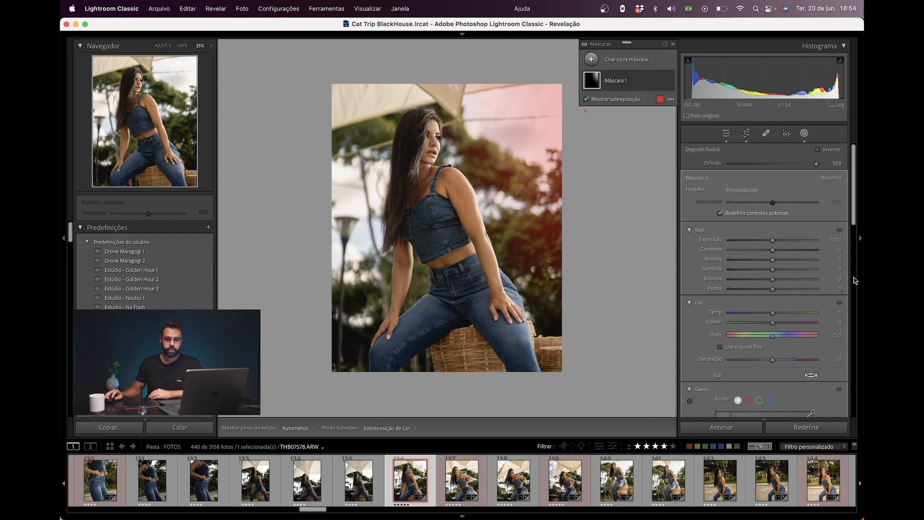
Set the radial mask's Dehaze (Desembaçar) to −48, Temp to 74 and Tint (Colorir) to 46
scroll(853, 272, down, 5)
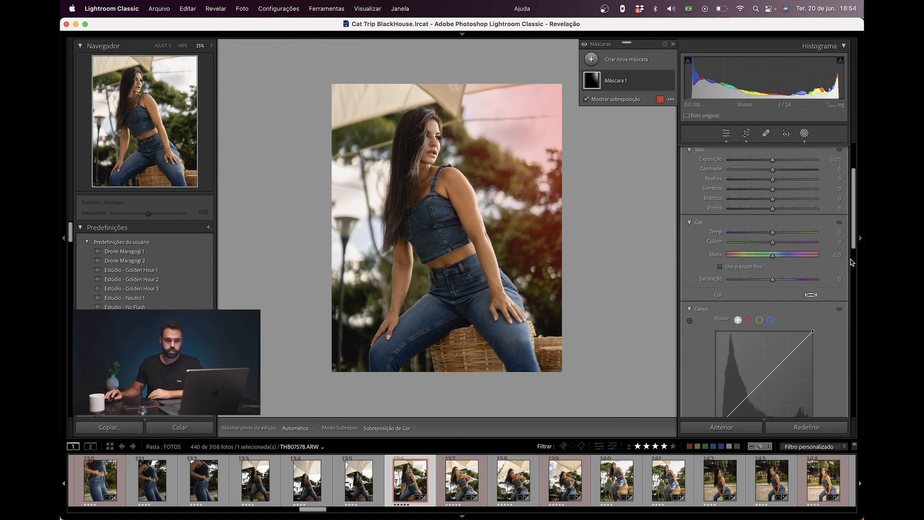
scroll(852, 262, down, 10)
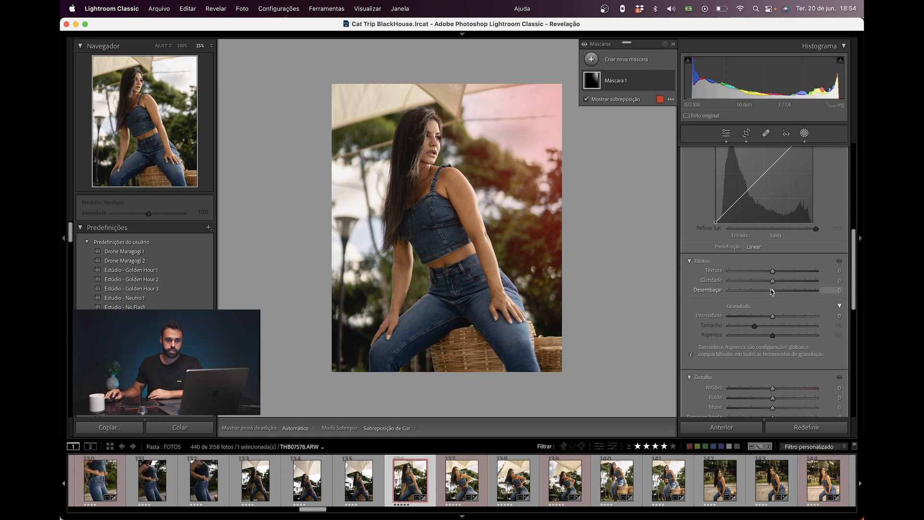
drag(772, 291, 752, 292)
drag(853, 272, 842, 183)
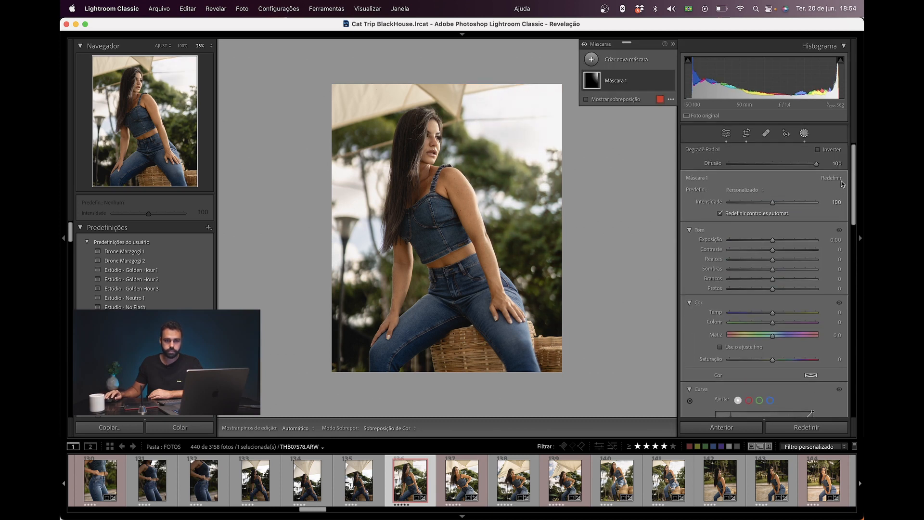
mouse_move(772, 313)
mouse_down()
mouse_move(802, 313)
mouse_move(779, 325)
mouse_move(787, 323)
mouse_up()
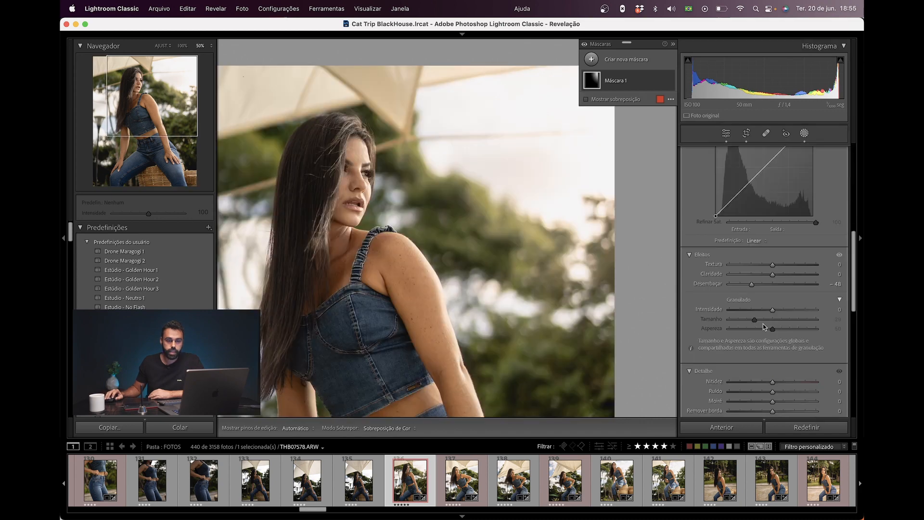
Set the mask's grain Amount (Intensidade) to 32, and enlarge and reposition the radial mask over the background
drag(772, 309, 786, 309)
key(super+minus)
drag(580, 273, 574, 259)
drag(651, 360, 658, 393)
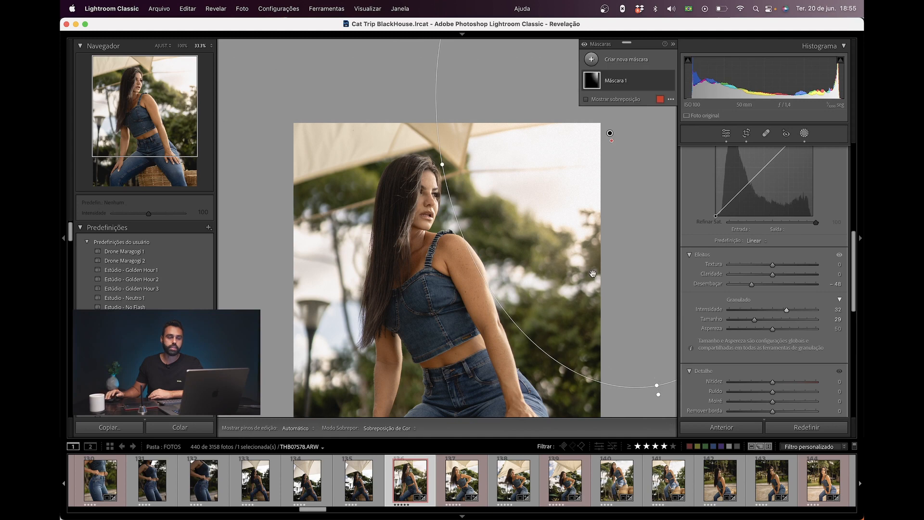
Check the grain up close in the blurred background and set its Amount (Intensidade) to 11
key(super+equal)
key(super+equal)
key(super+equal)
key(super+equal)
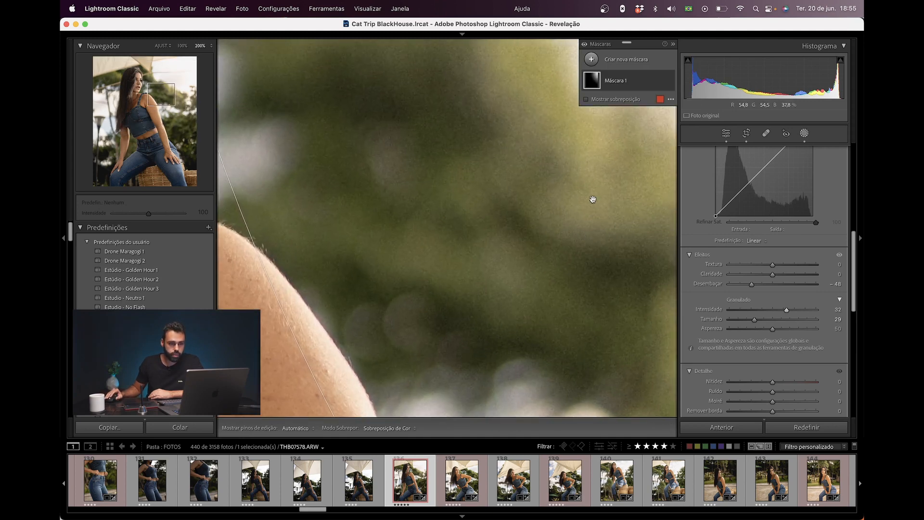
drag(558, 198, 416, 143)
mouse_move(781, 312)
mouse_down()
mouse_move(764, 312)
mouse_move(776, 312)
mouse_up()
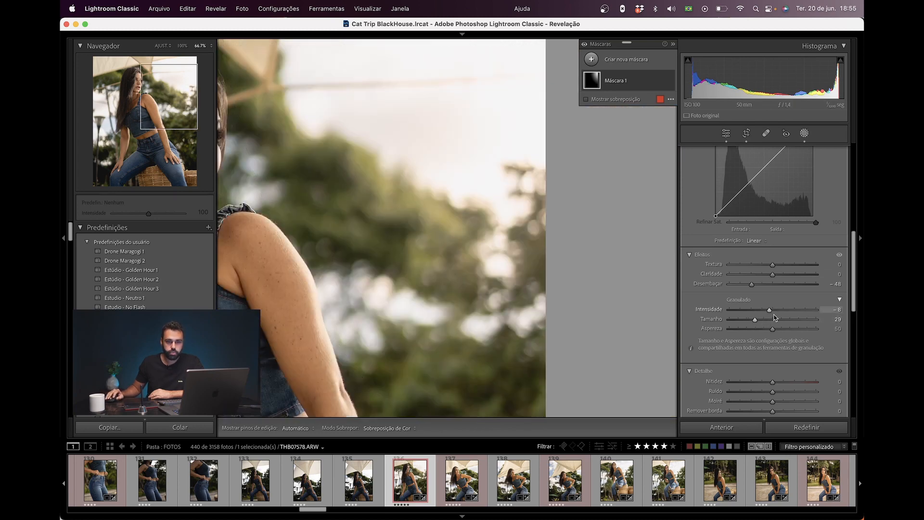
drag(774, 312, 780, 312)
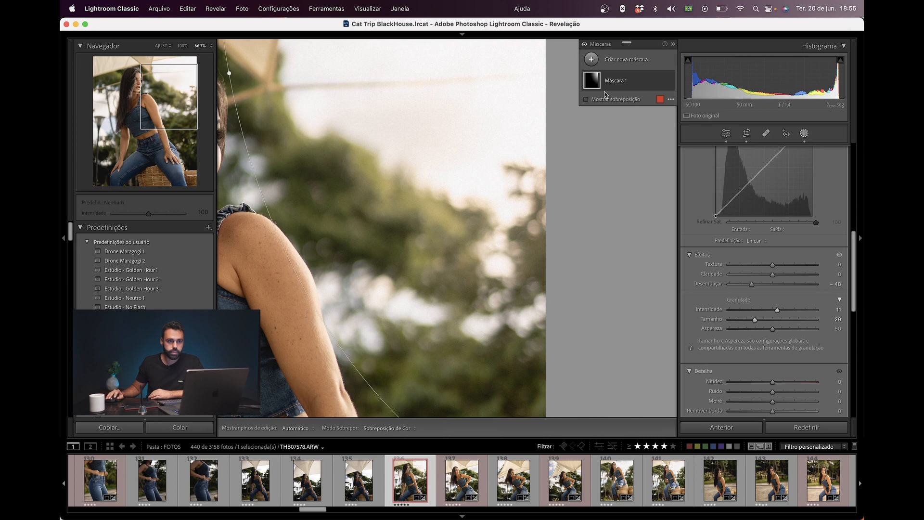
Compare the photo with Máscara 1 off and on, and view the whole image outside masking
click(669, 81)
click(669, 81)
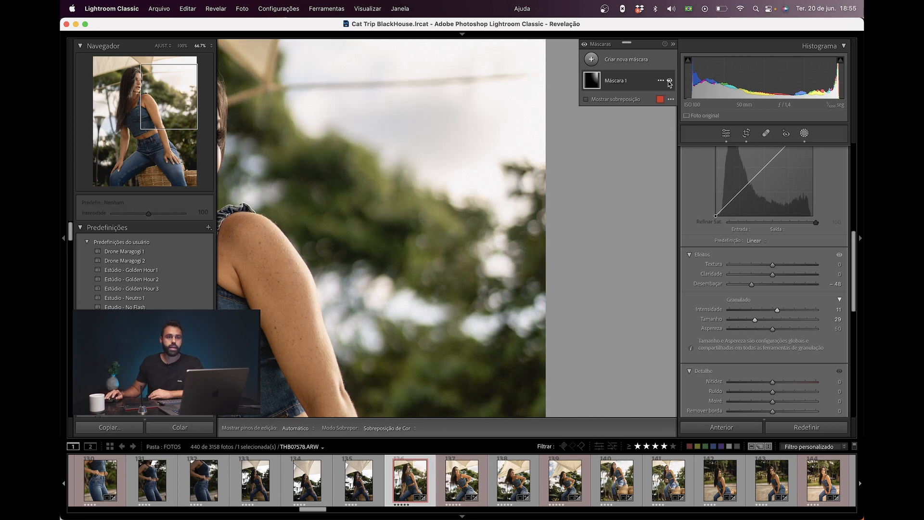
click(804, 133)
click(487, 117)
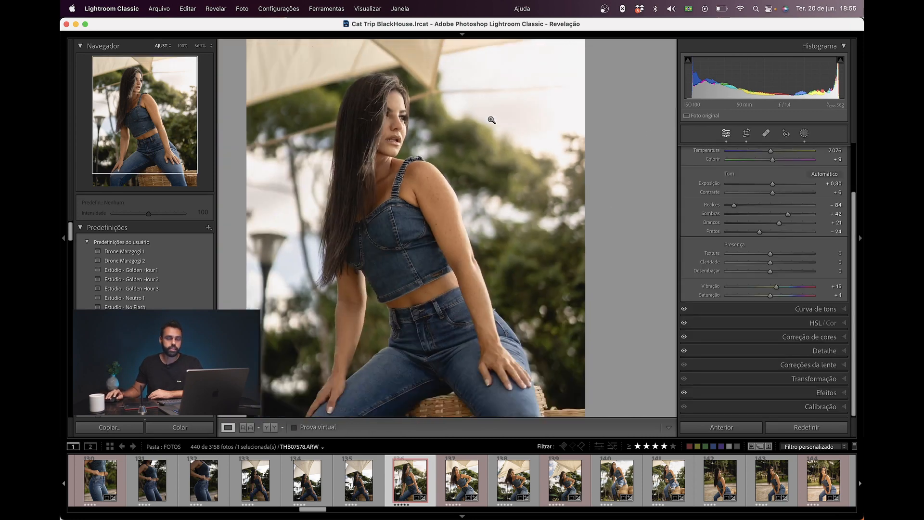
scroll(855, 205, up, 2)
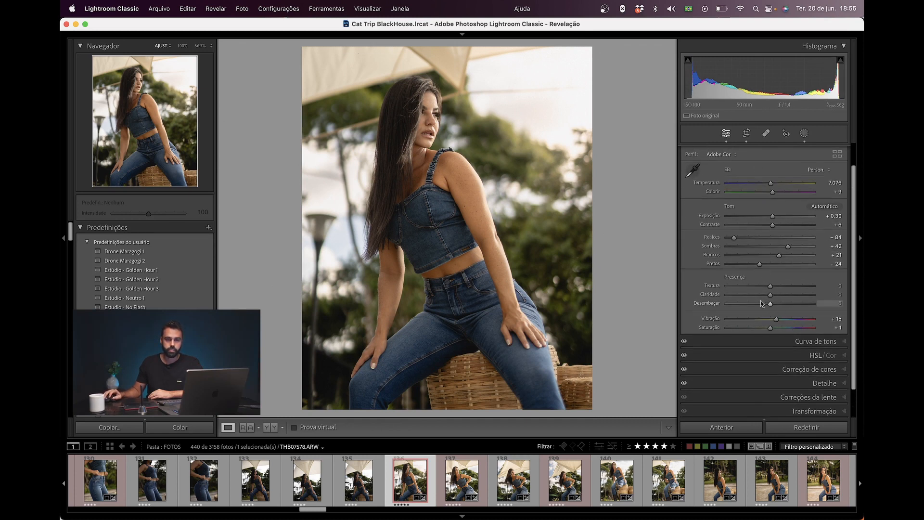
Reopen Máscara 1, shift the radial mask down over the background, and inspect its grain up close beside the arm
click(804, 134)
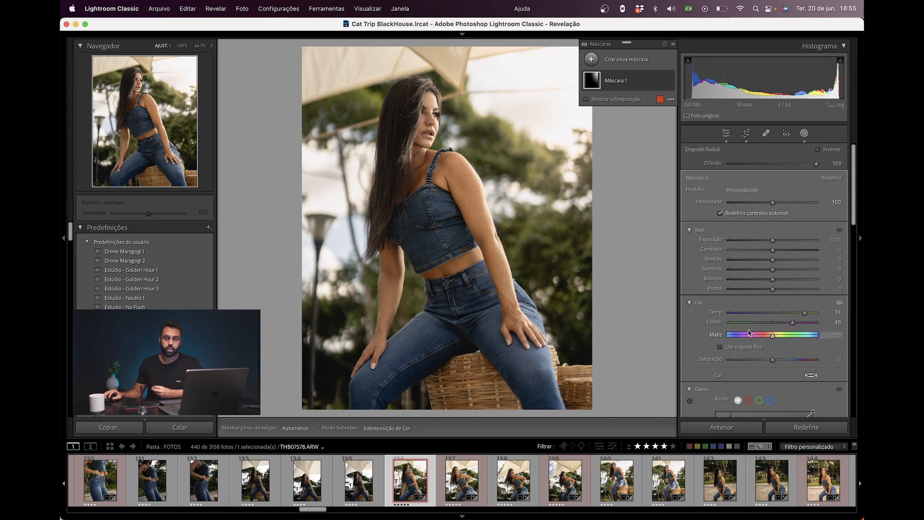
scroll(751, 289, down, 10)
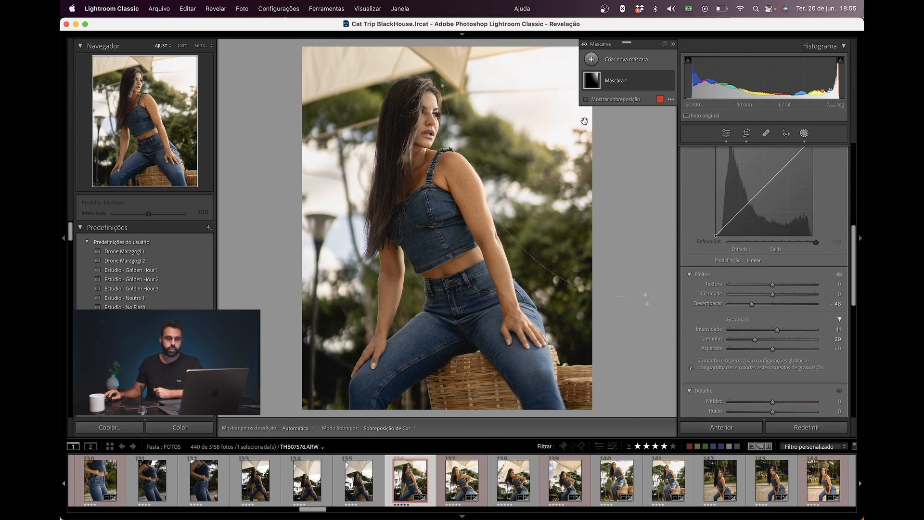
drag(567, 143, 533, 242)
key(super+equal)
key(super+equal)
key(super+equal)
key(super+equal)
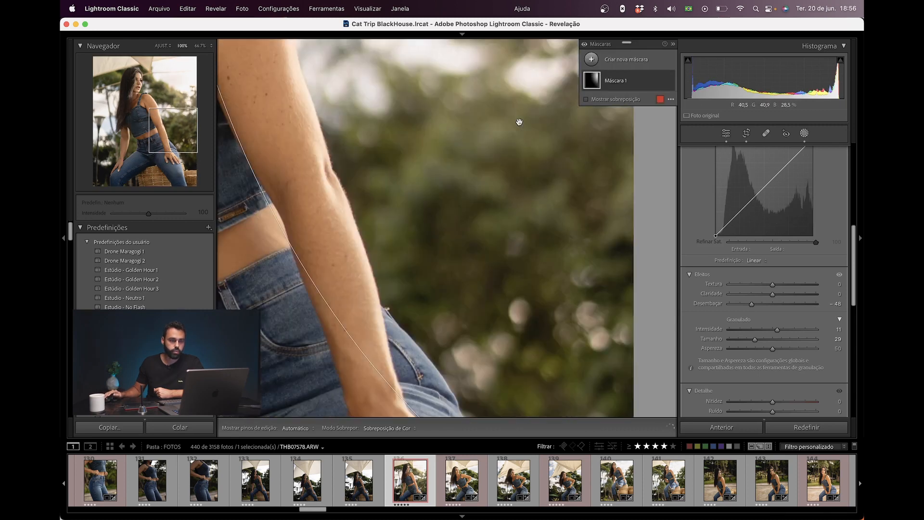
key(super+minus)
key(super+minus)
key(super+minus)
key(super+minus)
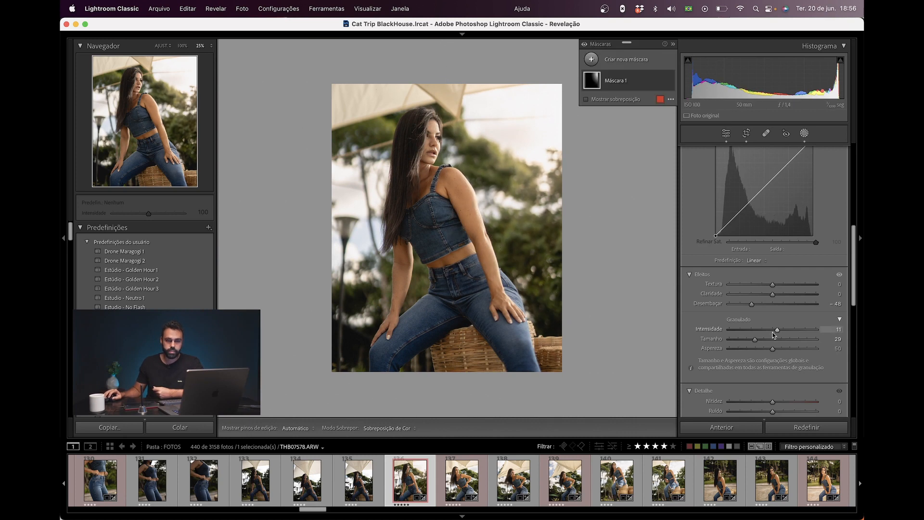
Set the mask's grain Amount (Intensidade) to −1 and leave masking
drag(776, 330, 772, 332)
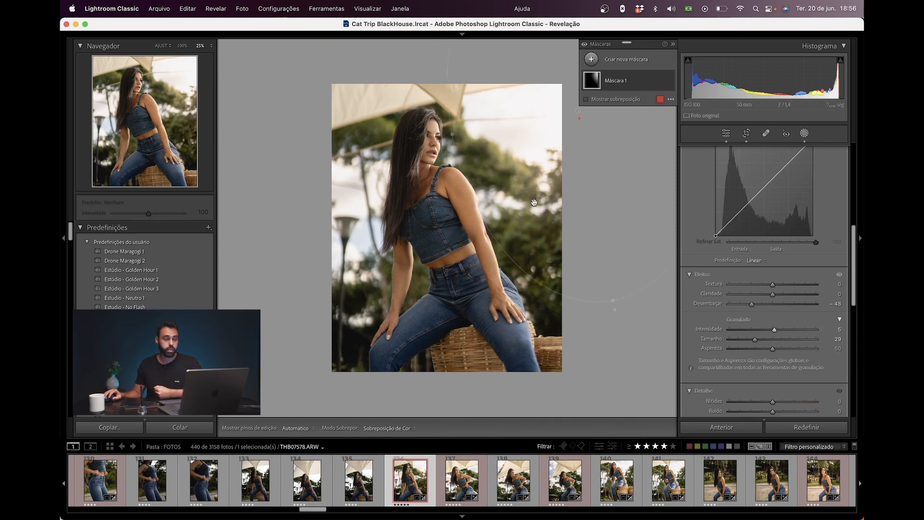
drag(775, 330, 772, 330)
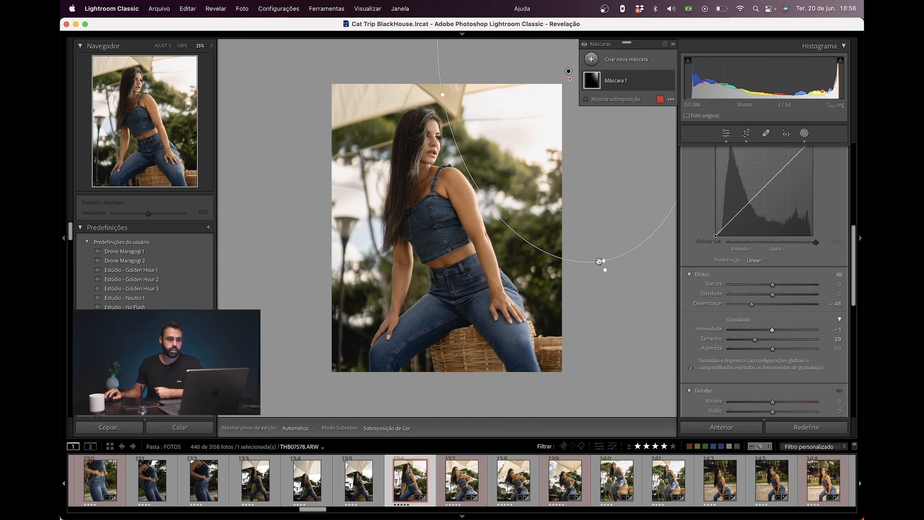
click(804, 134)
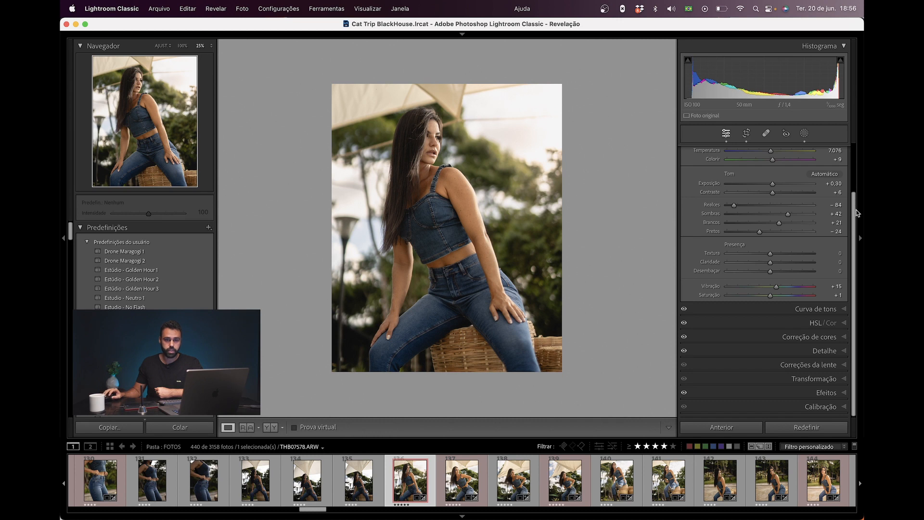
Replace the point tone curve with an S-curve, lowering a shadow point to about 42/33 and raising a highlight point
scroll(817, 187, down, 5)
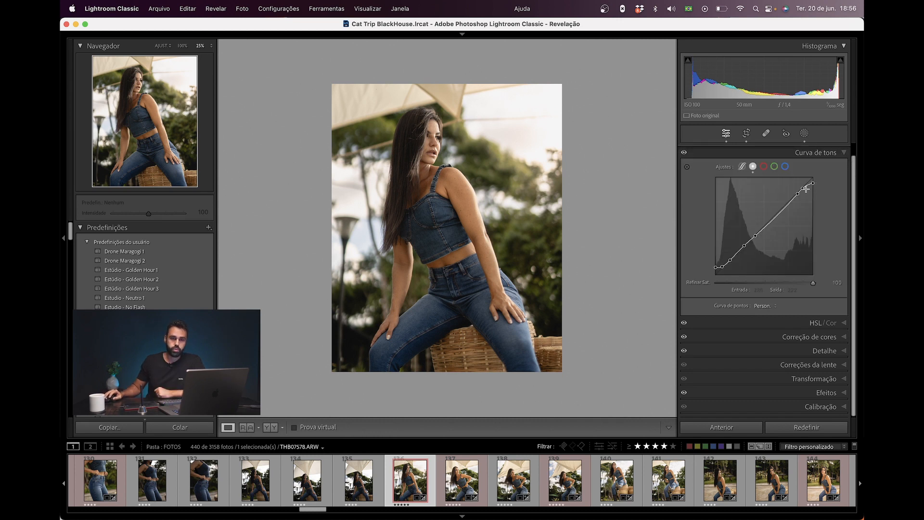
drag(813, 182, 733, 261)
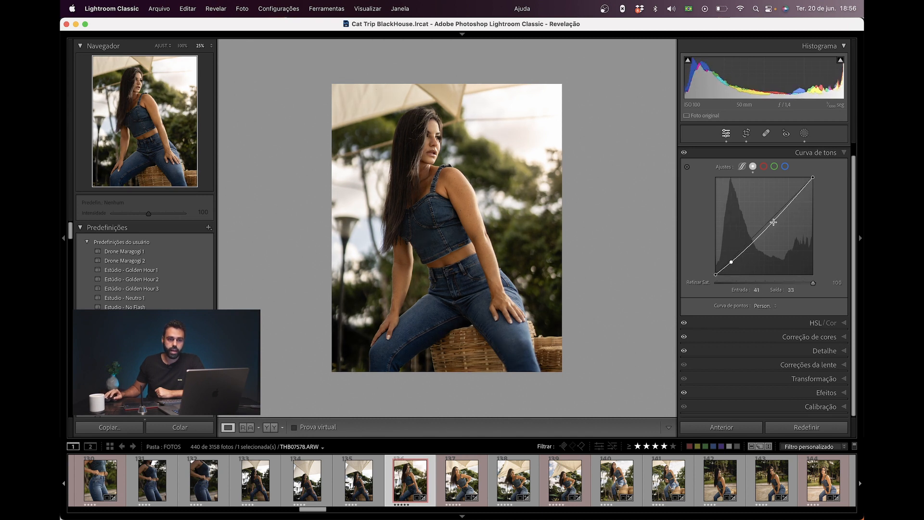
drag(773, 222, 771, 211)
click(730, 262)
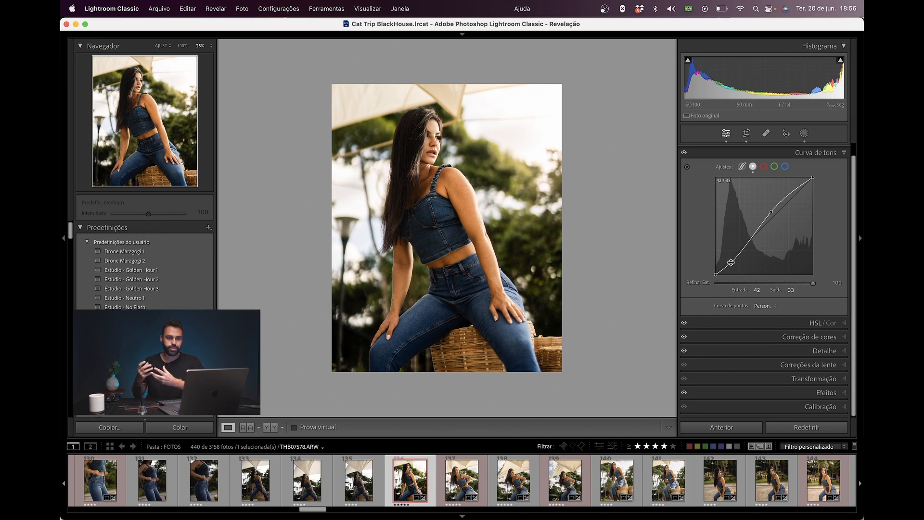
Move the curve's shadow point to 52/49 and highlight point to 147/172, and set Refine Saturation (Refinar Sat) to 44
mouse_move(731, 262)
mouse_down()
mouse_move(732, 216)
mouse_move(733, 259)
mouse_up()
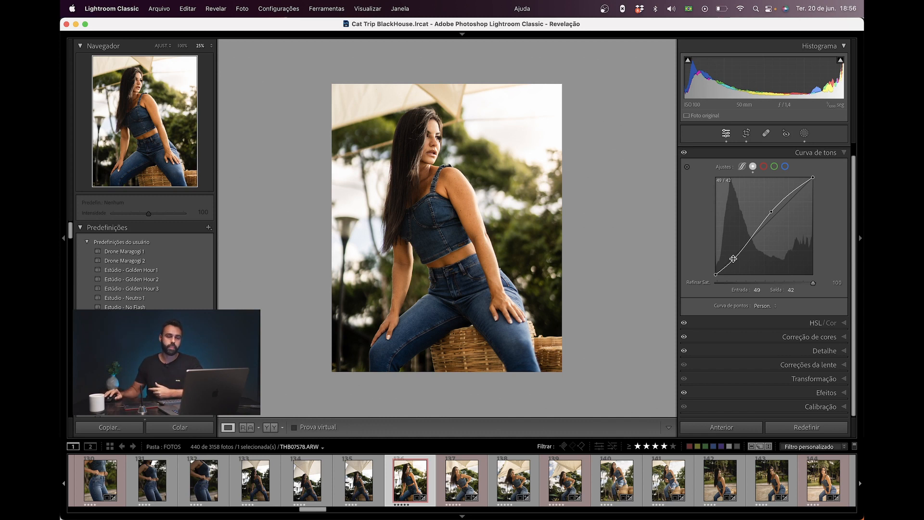
drag(733, 259, 735, 260)
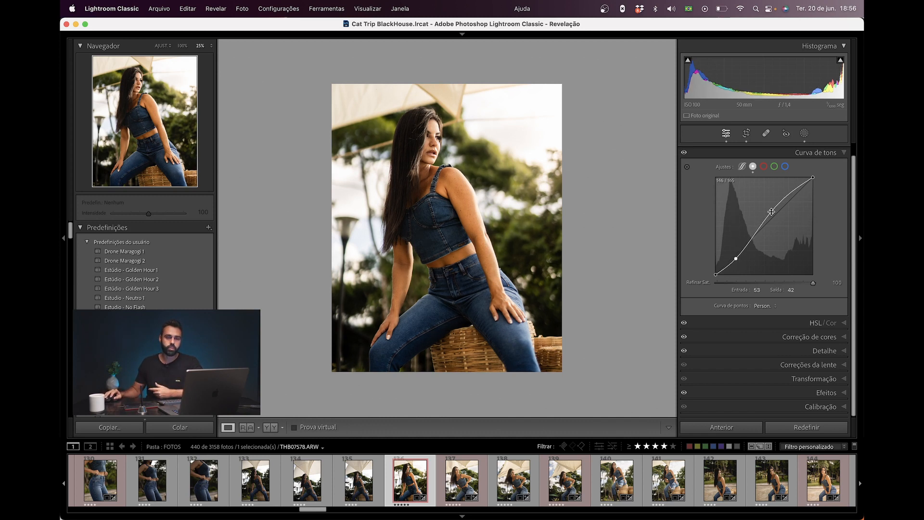
drag(771, 212, 768, 210)
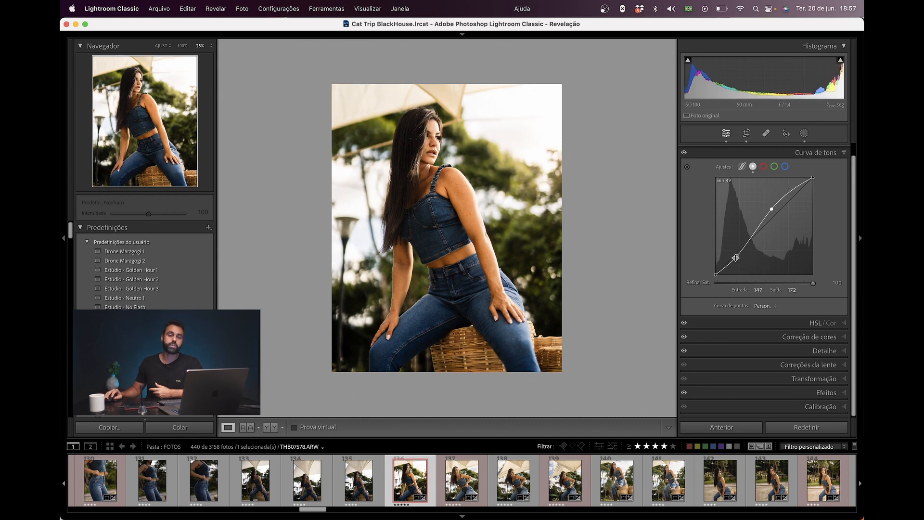
drag(736, 258, 736, 258)
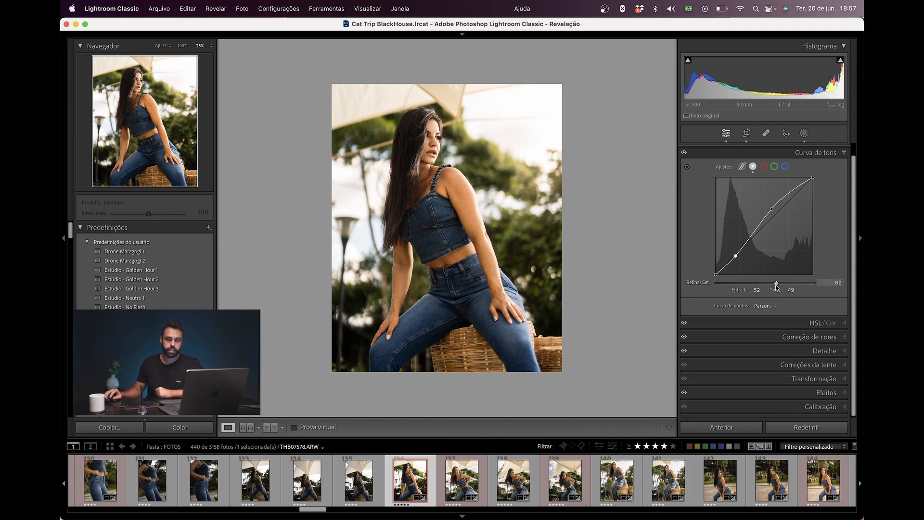
drag(777, 288, 777, 285)
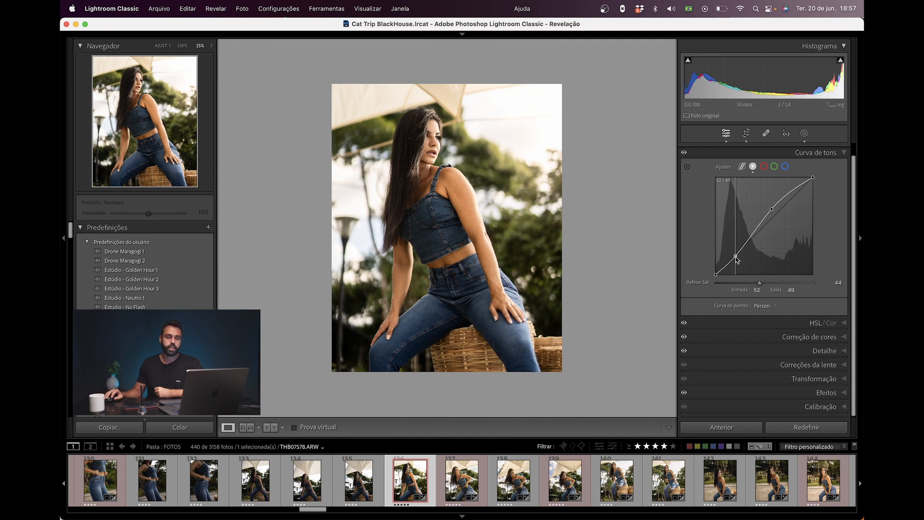
Fine-tune the tone curve with the shadow point at input 60, output 55 and the highlight point at 162/181
drag(736, 257, 736, 254)
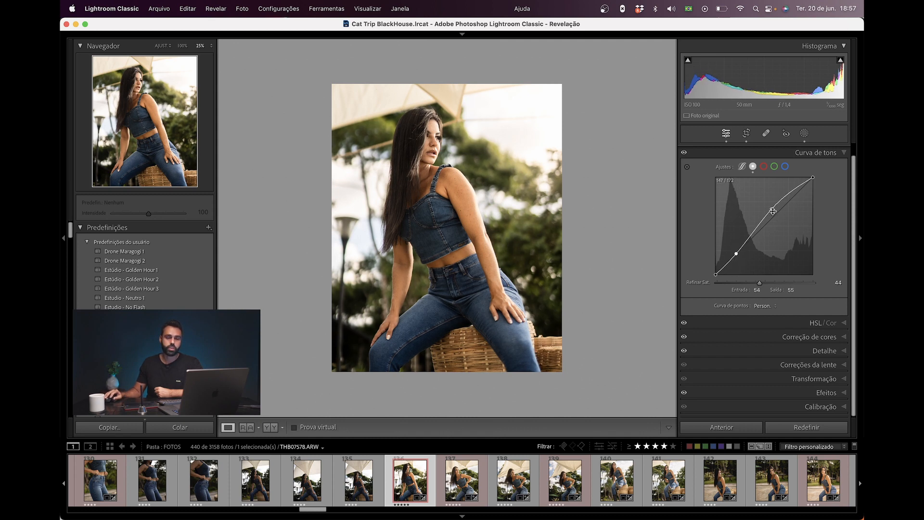
drag(772, 211, 775, 207)
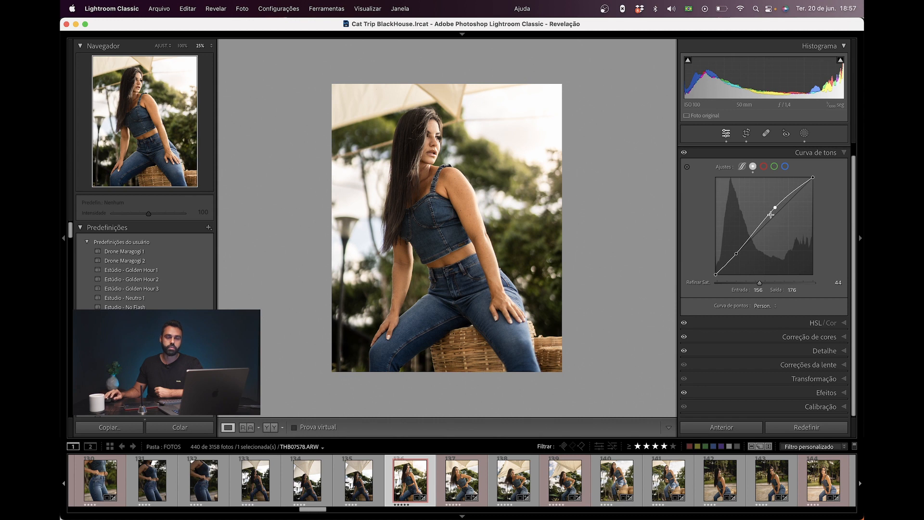
drag(735, 253, 737, 257)
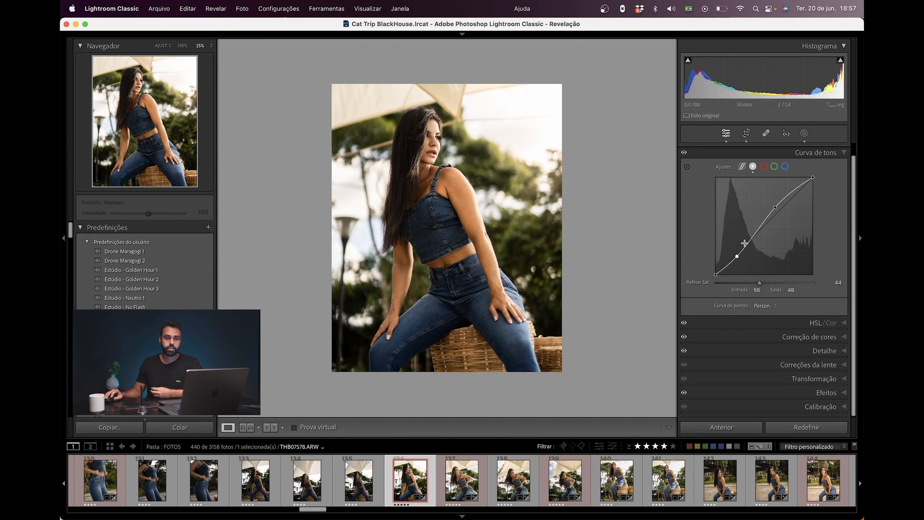
drag(774, 208, 777, 206)
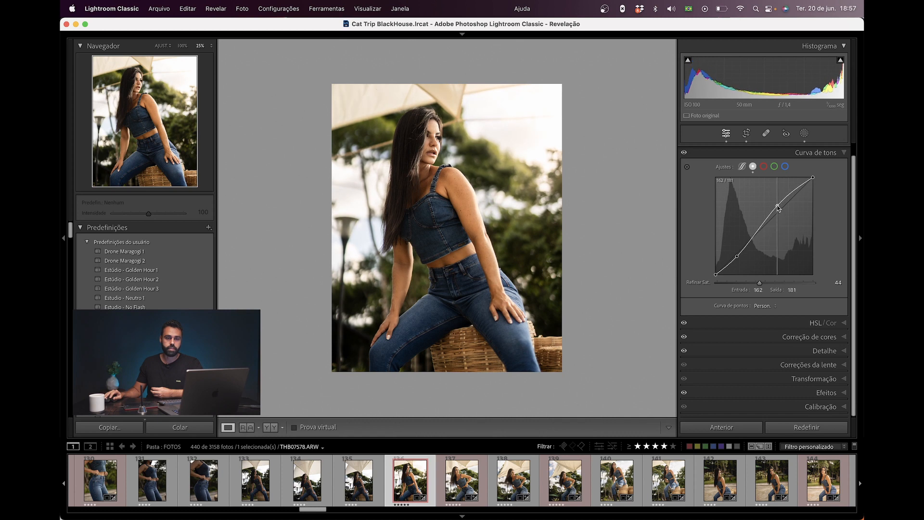
drag(738, 258, 735, 257)
double_click(734, 257)
click(738, 256)
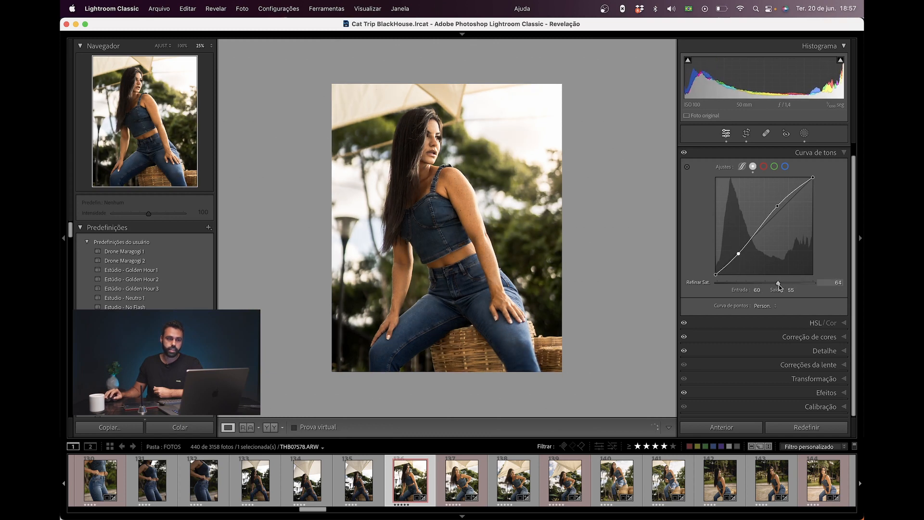
Set Refine Saturation (Refinar Sat) to 25, nudge the tone curve's shadow point toward a higher input, and place the highlight point at 165/178
drag(716, 283, 742, 286)
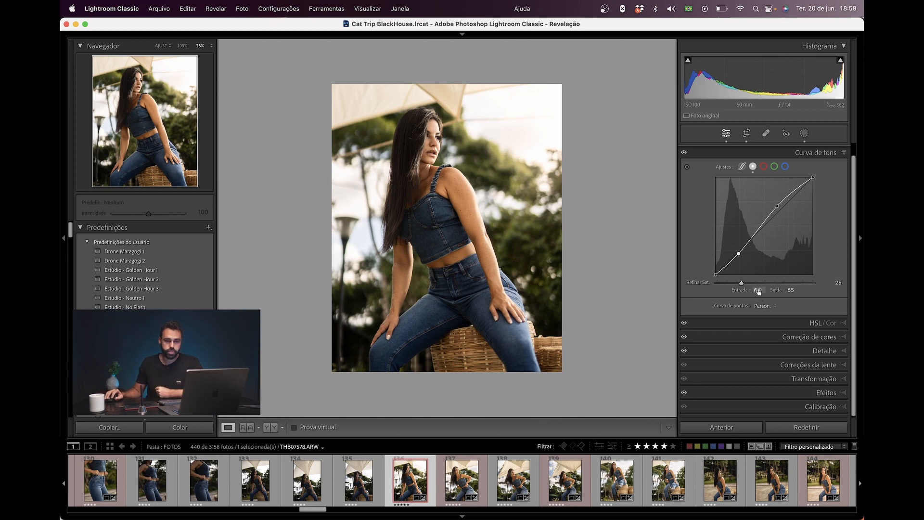
drag(758, 291, 758, 291)
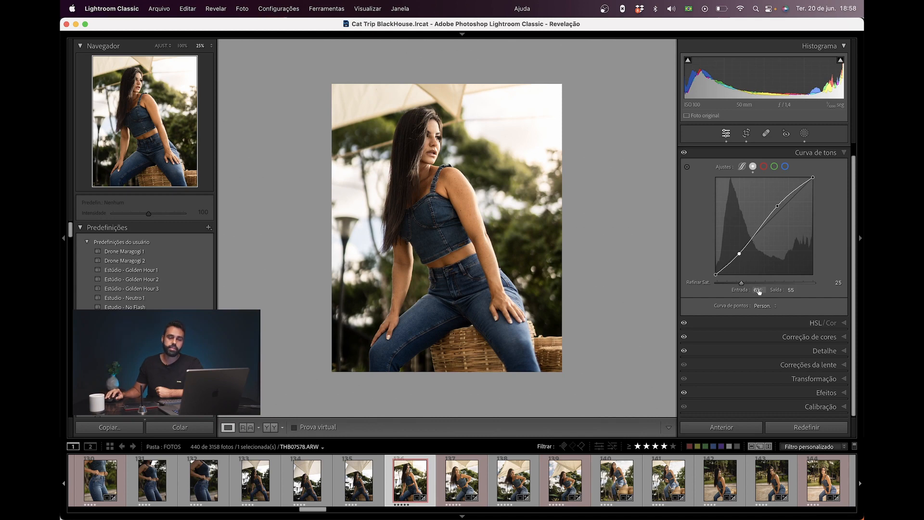
drag(795, 293, 758, 291)
drag(739, 253, 741, 253)
drag(777, 206, 778, 207)
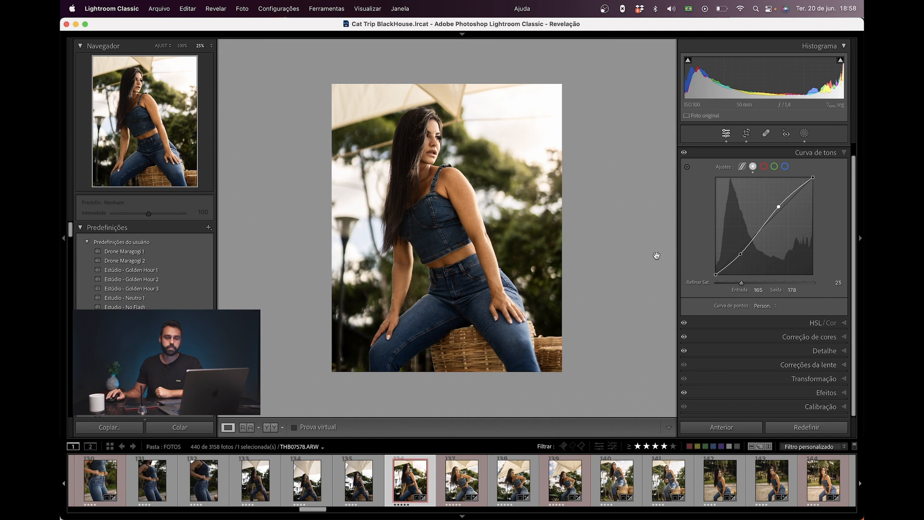
click(842, 152)
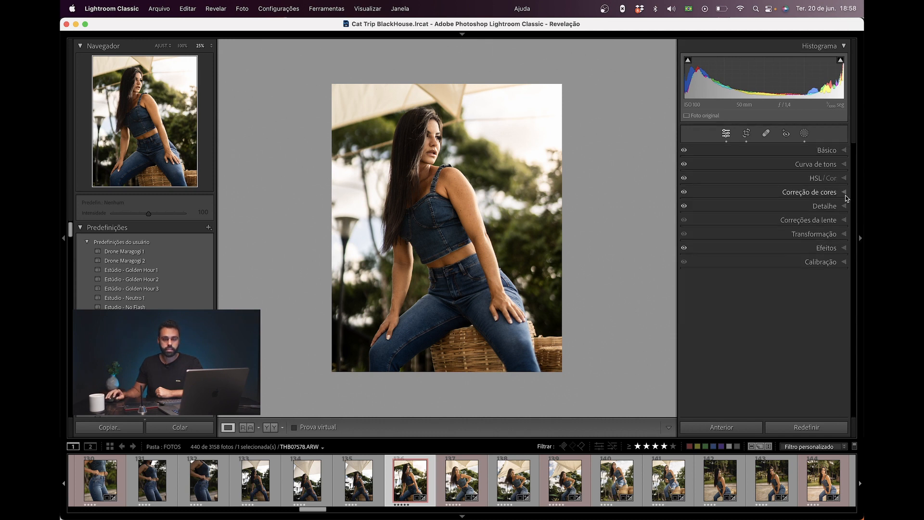
Set the sharpening Masking (Máscara) to 72 in the Detail settings
click(844, 179)
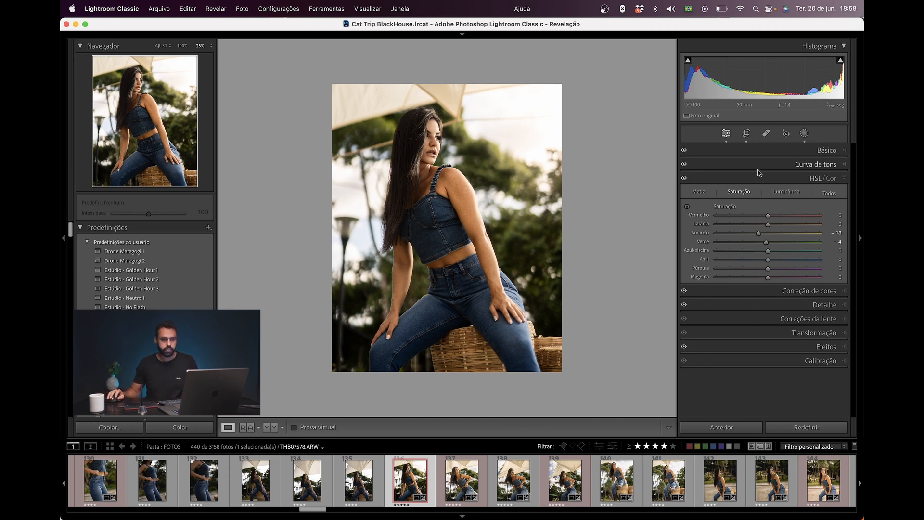
click(844, 306)
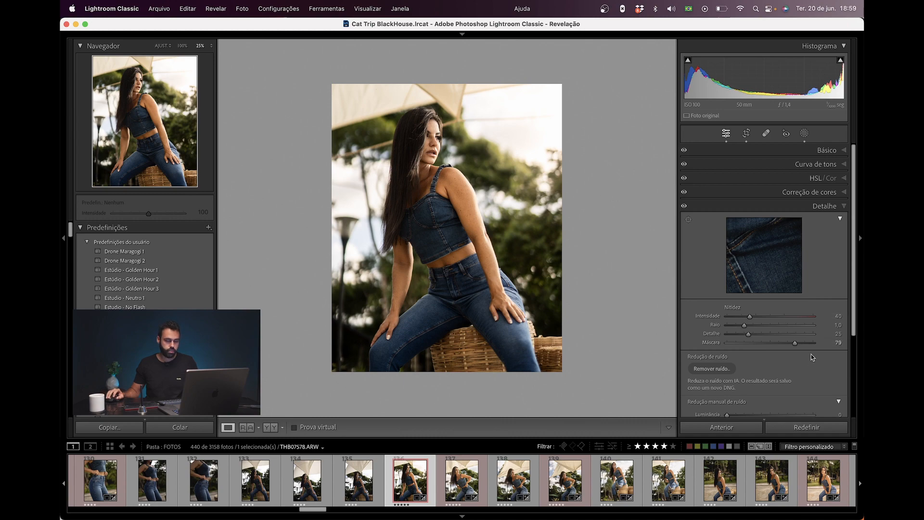
mouse_move(797, 347)
mouse_down()
mouse_move(754, 346)
mouse_move(789, 345)
mouse_up()
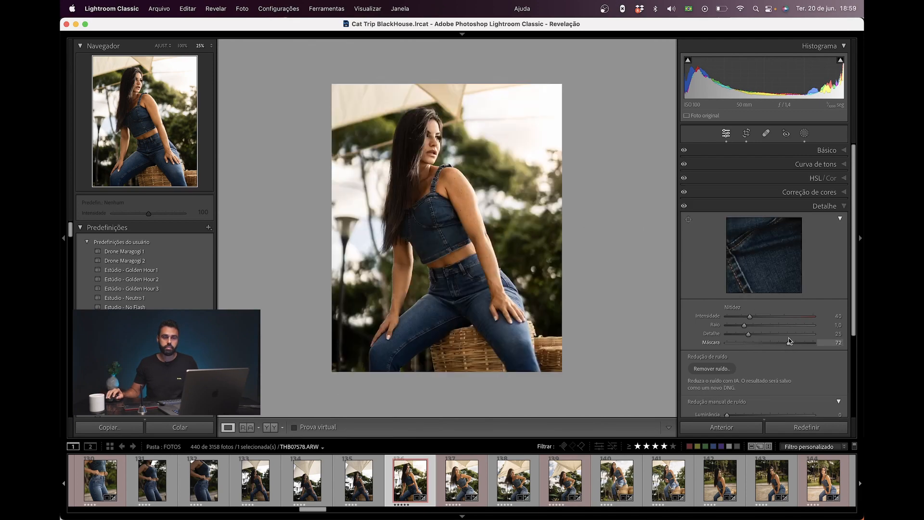
click(844, 207)
Set the HSL saturation of green (Verde) to −2 and aqua (Azul-piscina) to +7, isolating each colour for preview
click(843, 178)
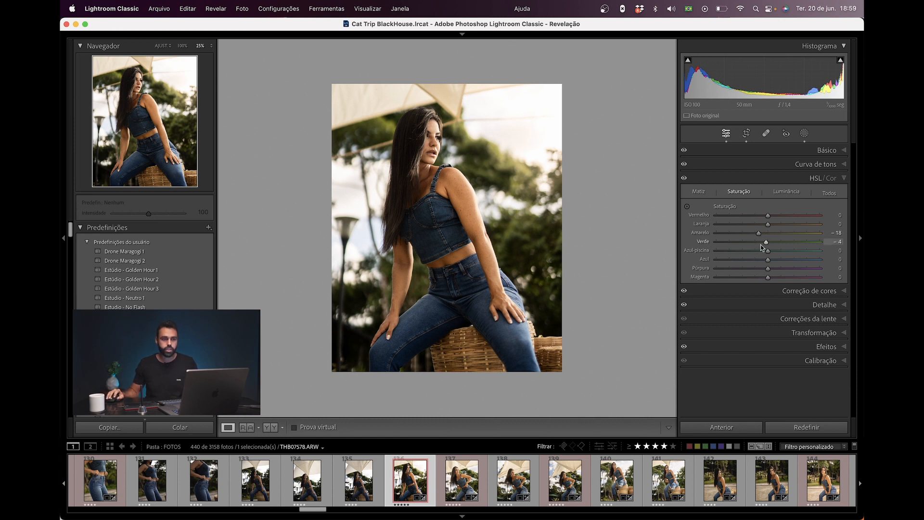
key(alt)
alt+click(768, 245)
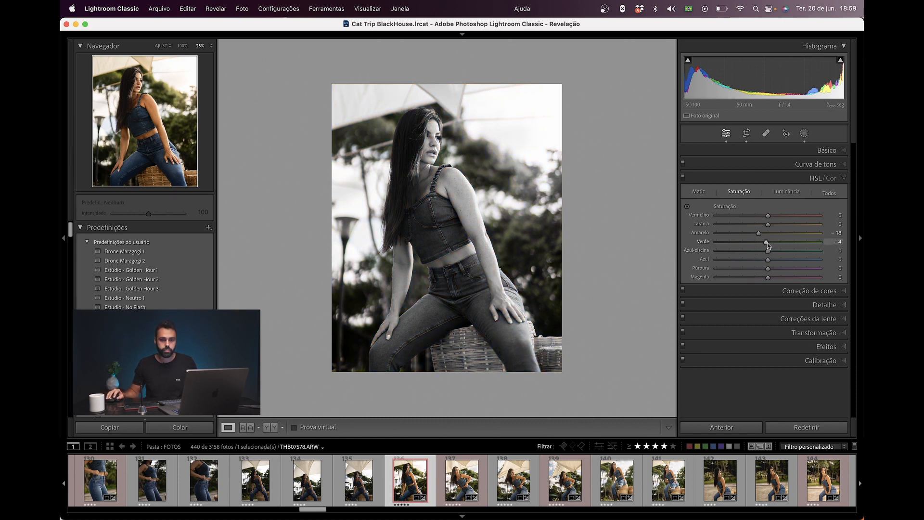
drag(768, 245, 771, 251)
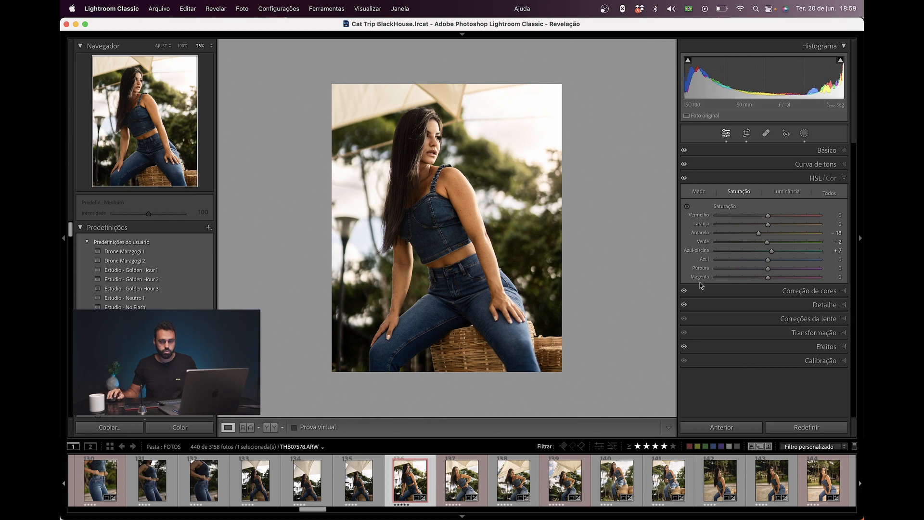
alt+click(771, 251)
Set the HSL saturation of blue (Azul) to +4 while previewing only the affected denim areas
alt+click(768, 268)
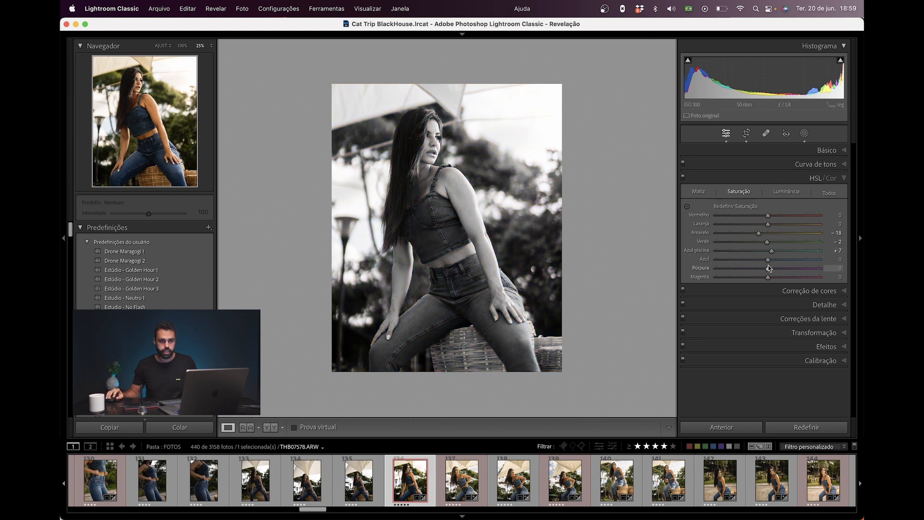
alt+click(768, 260)
drag(768, 260, 765, 263)
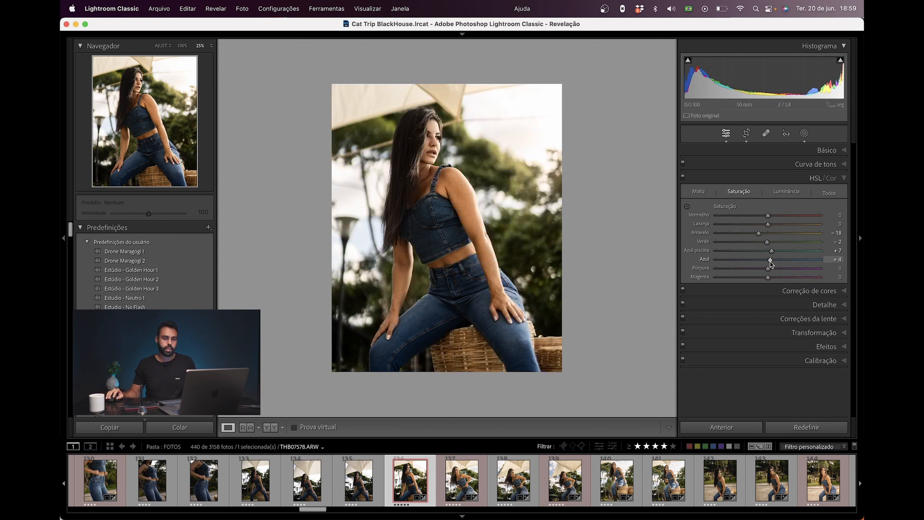
alt+click(771, 261)
alt+click(771, 261)
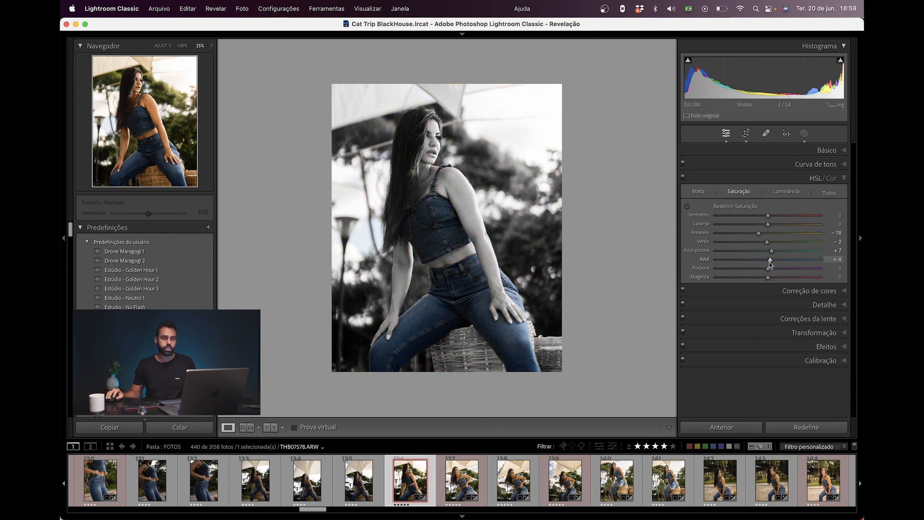
Fit the whole photo in view and examine it with the filmstrip and presets area temporarily hidden
click(464, 286)
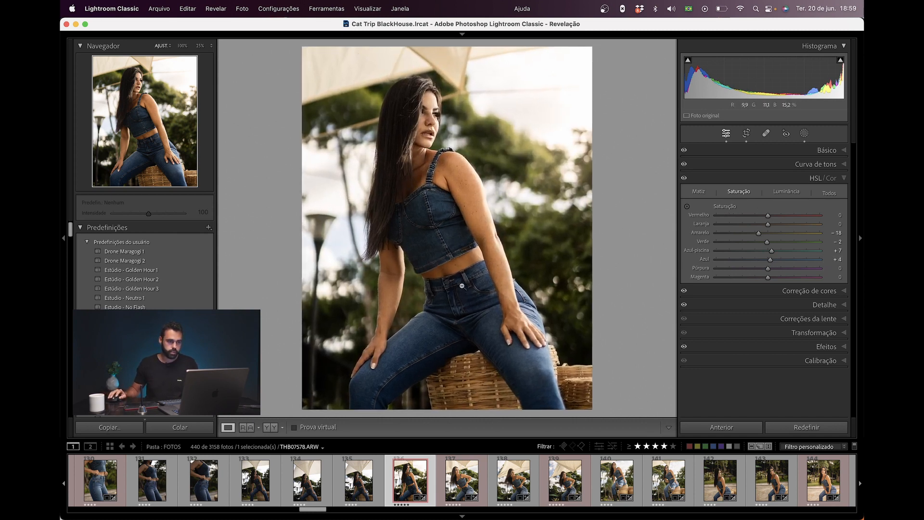
click(460, 516)
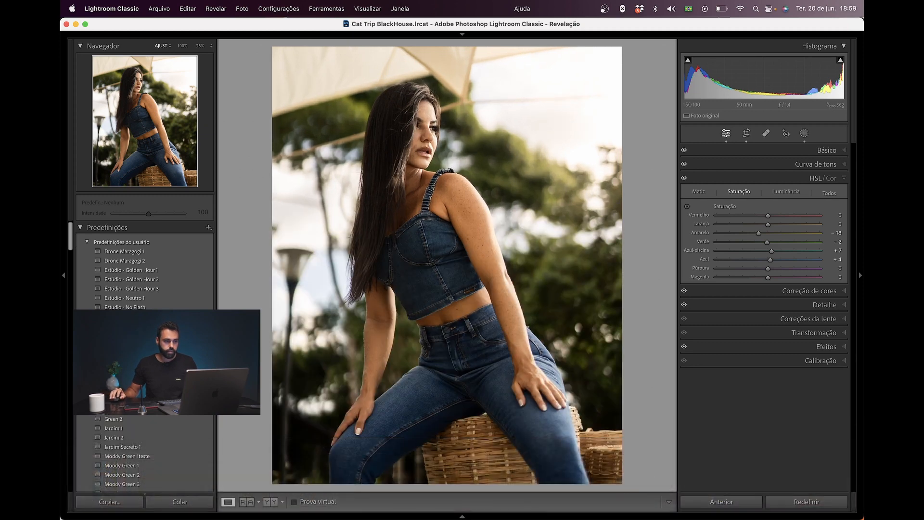
click(63, 278)
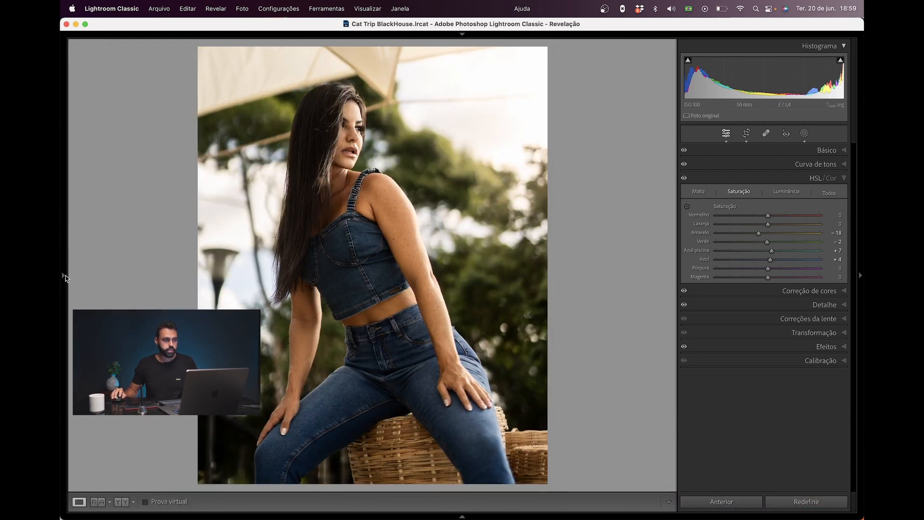
click(65, 277)
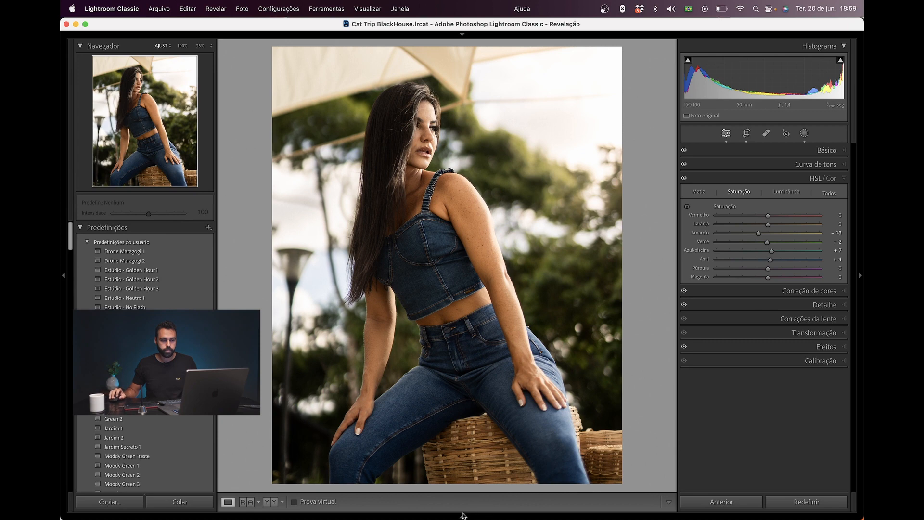
click(462, 515)
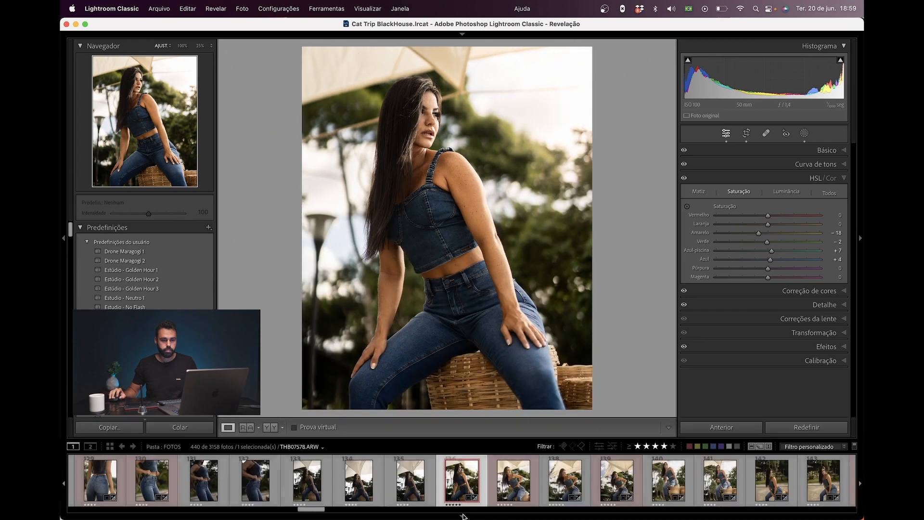
Set the blue (Azul) channel's saturation to +3 and its hue (Matiz) to −1
alt+click(772, 260)
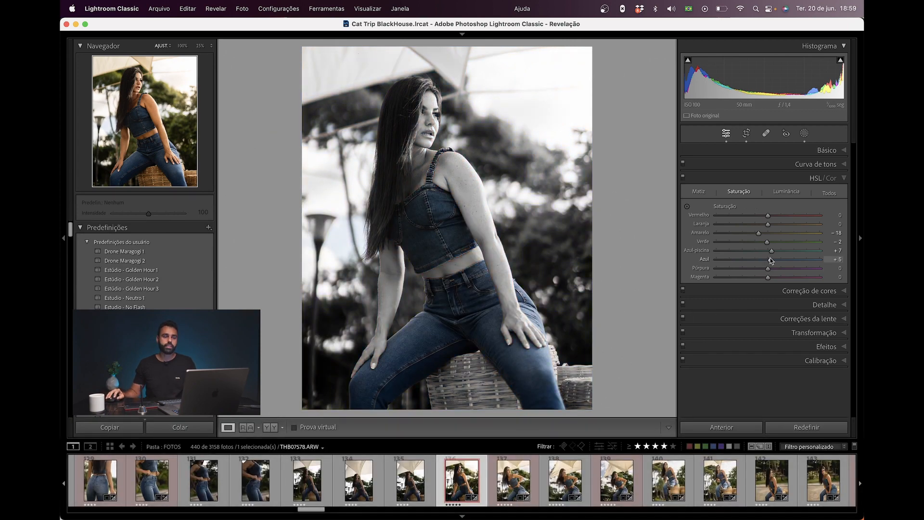
mouse_move(768, 261)
mouse_down()
mouse_move(744, 260)
mouse_move(770, 262)
mouse_up()
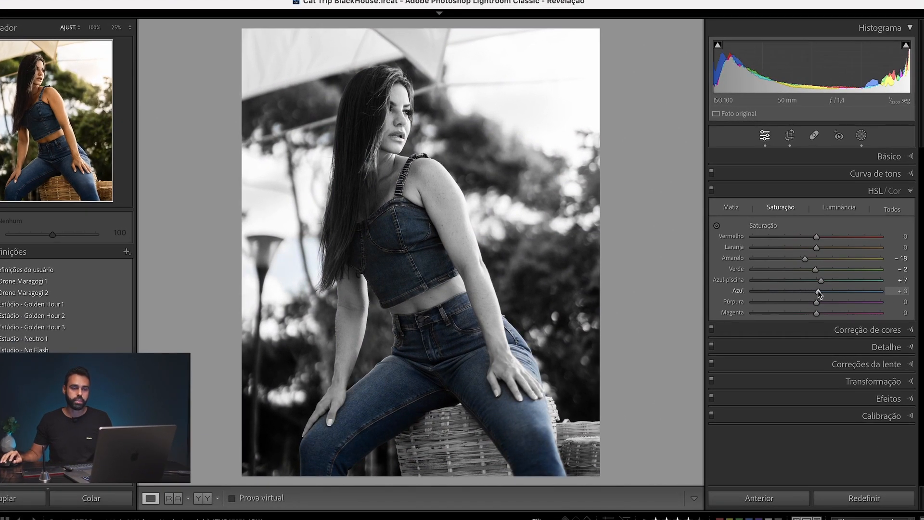
drag(818, 293, 818, 294)
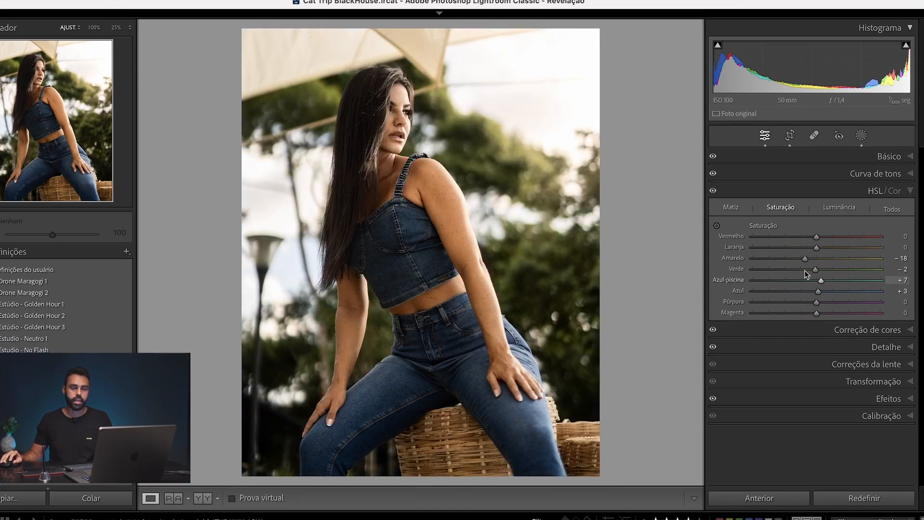
click(697, 193)
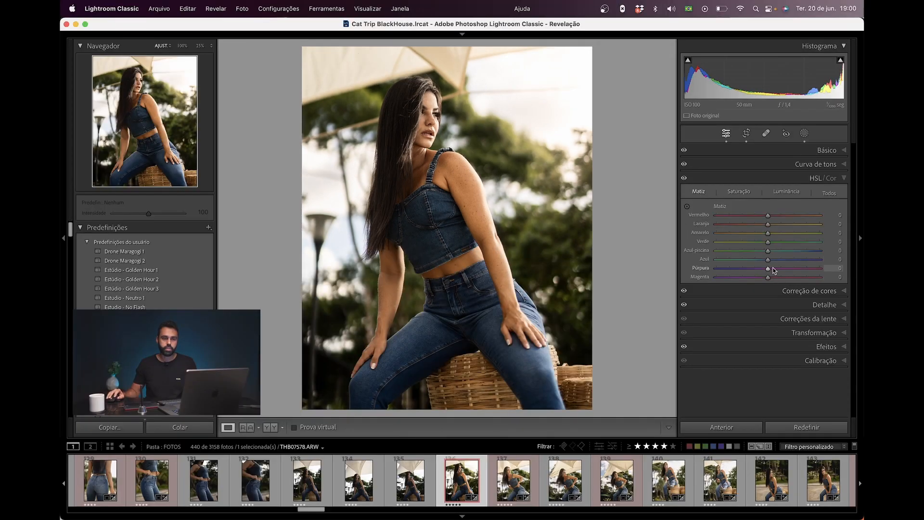
drag(769, 262, 768, 261)
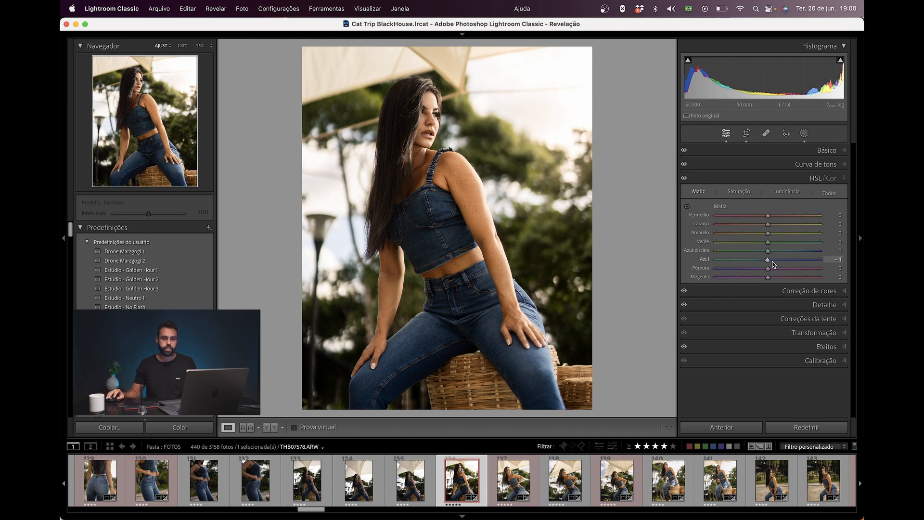
Shift the foliage hue with the targeted adjustment tool, bringing yellow (Amarelo) to −15 and green (Verde) to −11
click(688, 208)
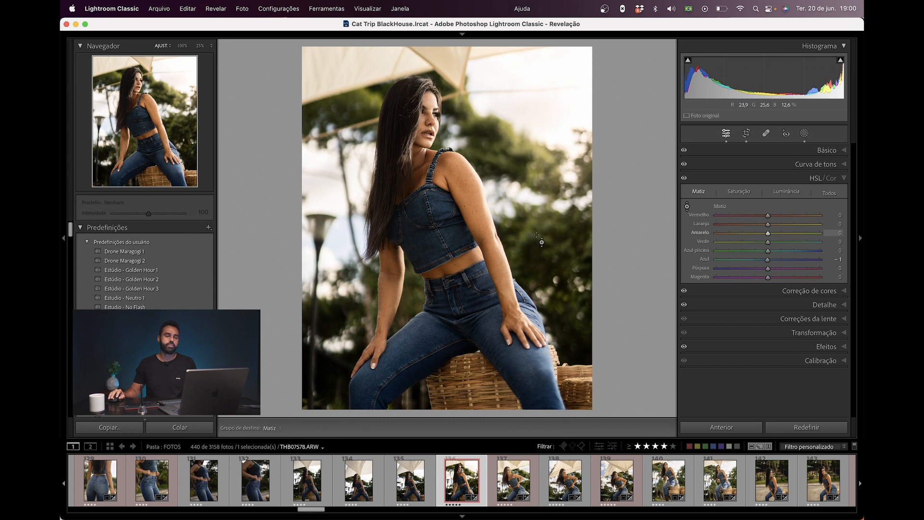
key(alt)
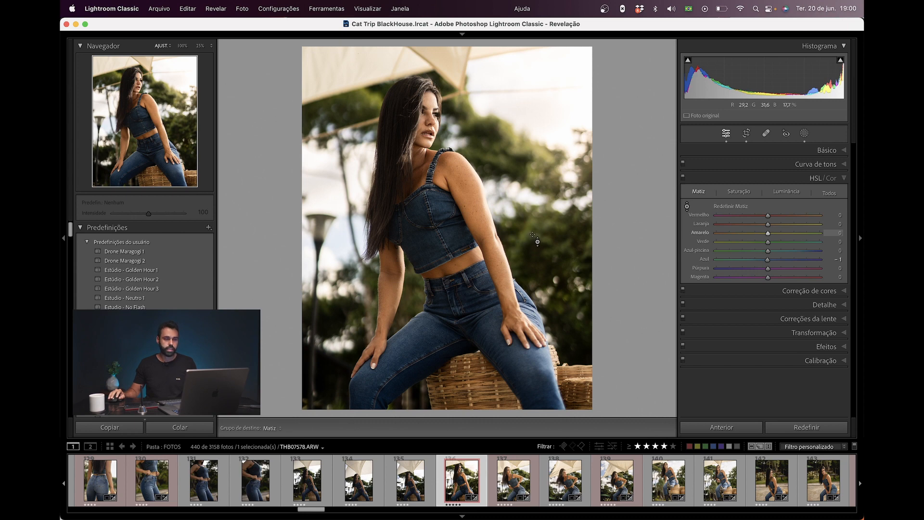
alt+click(533, 234)
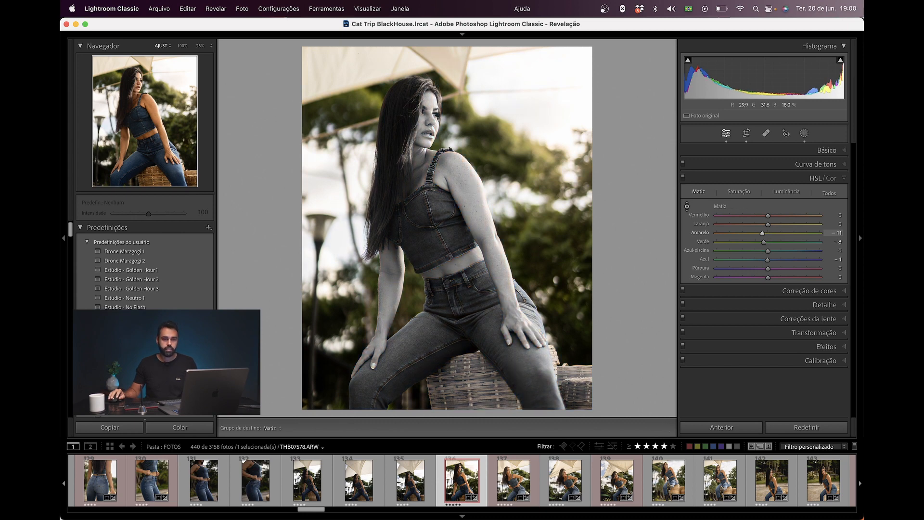
drag(533, 239, 533, 234)
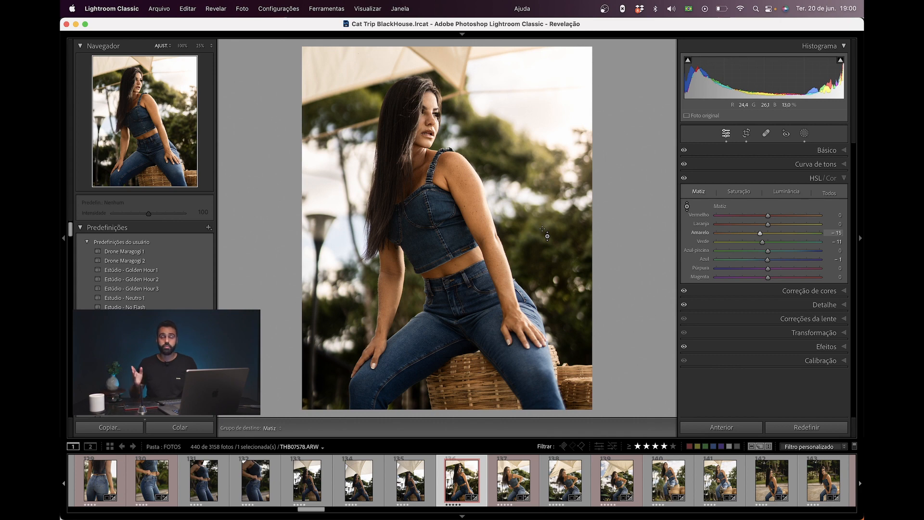
alt+click(548, 236)
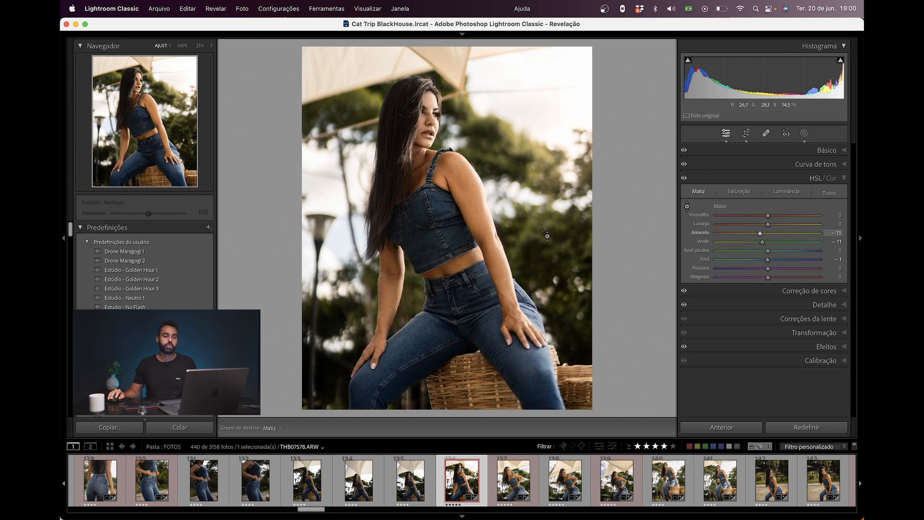
Set the hue of yellow (Amarelo) to −8 and green (Verde) to −5
alt+click(762, 242)
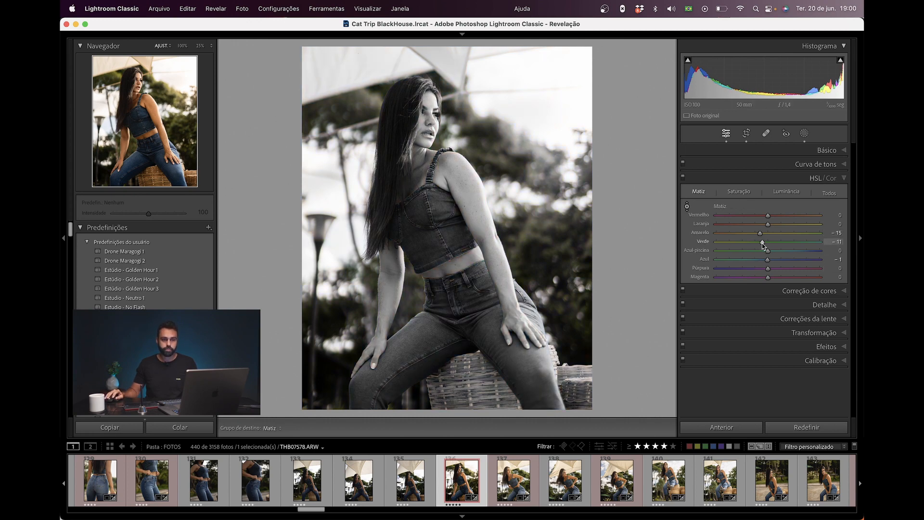
alt+click(760, 234)
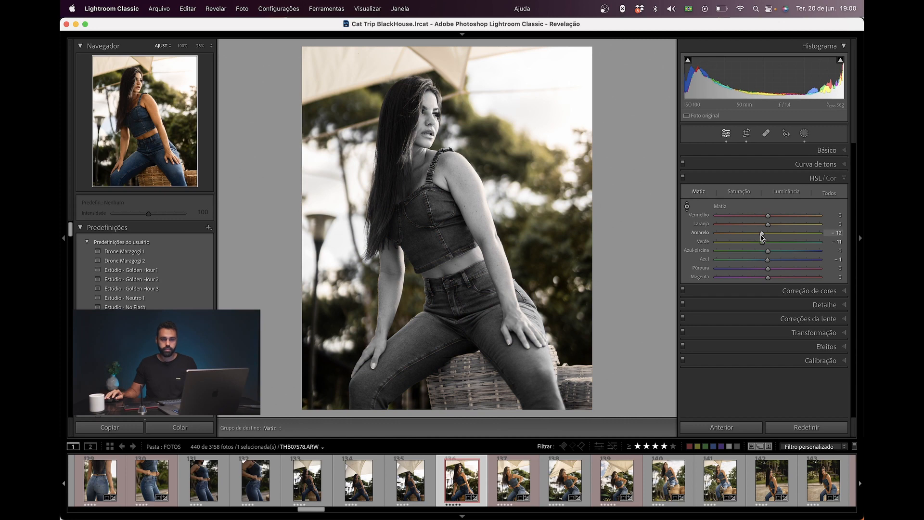
drag(765, 237, 766, 244)
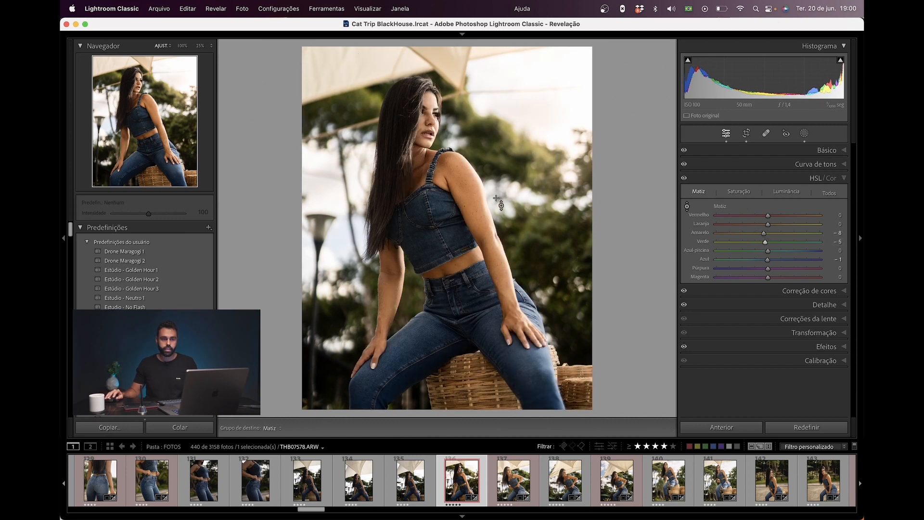
Warm the background foliage with targeted hue adjustment, bringing yellow (Amarelo) to −17 and green (Verde) to −10
alt+click(546, 227)
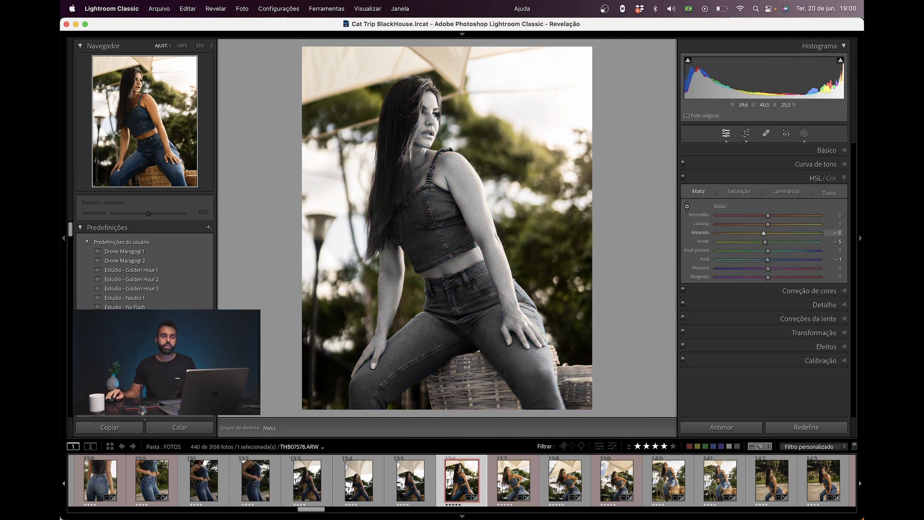
drag(548, 223, 548, 223)
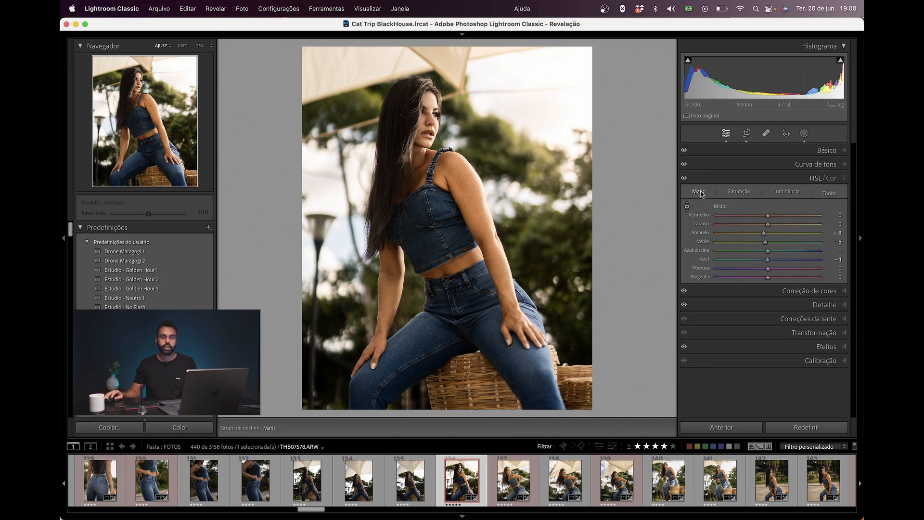
alt+click(549, 241)
drag(549, 245, 549, 249)
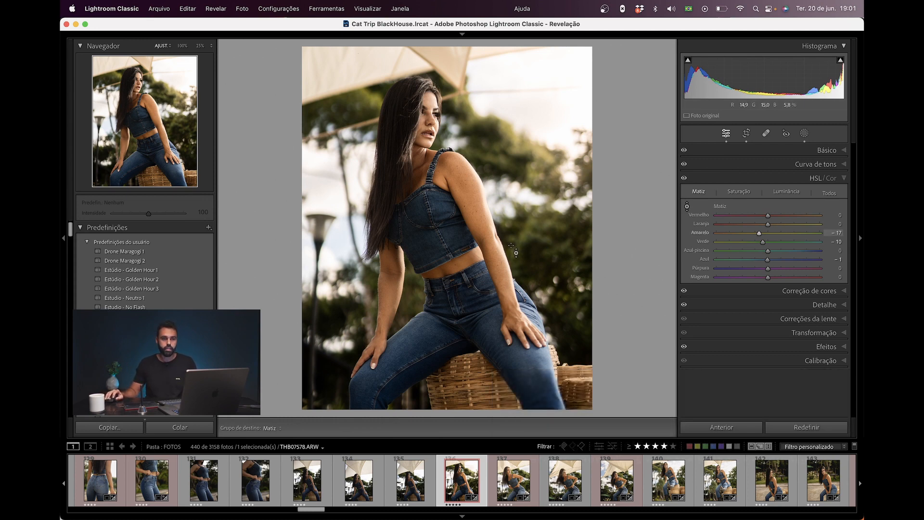
Reduce the skin's saturation by targeted adjustment on the shoulder, bringing orange (Laranja) to −20 and red (Vermelho) to −2
click(744, 194)
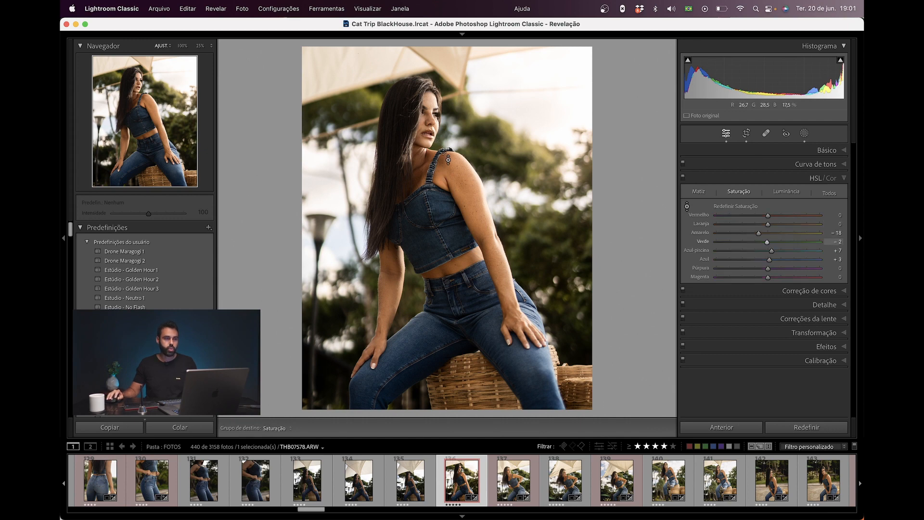
drag(443, 160, 444, 160)
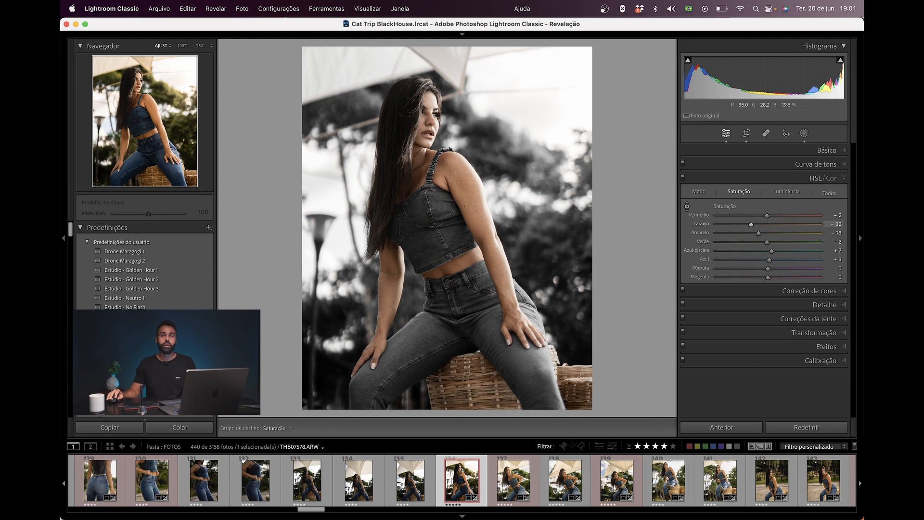
drag(446, 164, 447, 169)
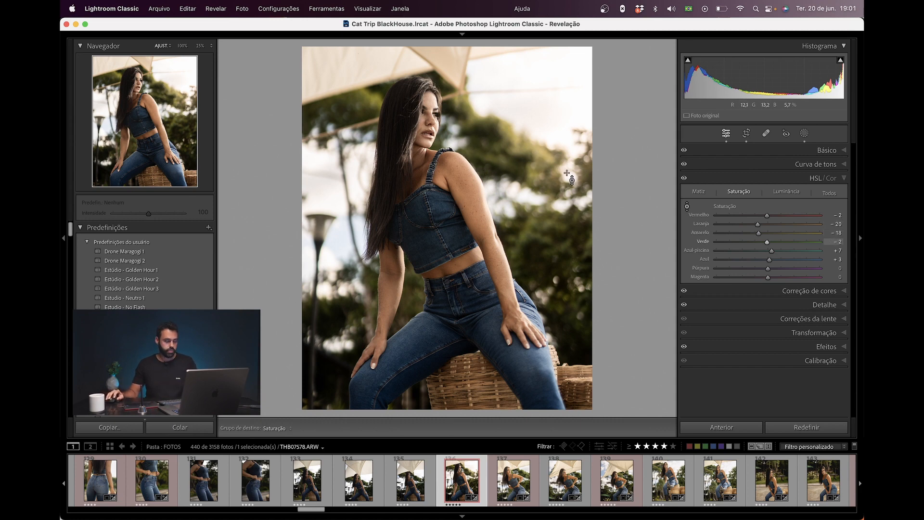
Shift the skin's hue by targeted adjustment on the shoulder, bringing orange (Laranja) to +2
click(698, 193)
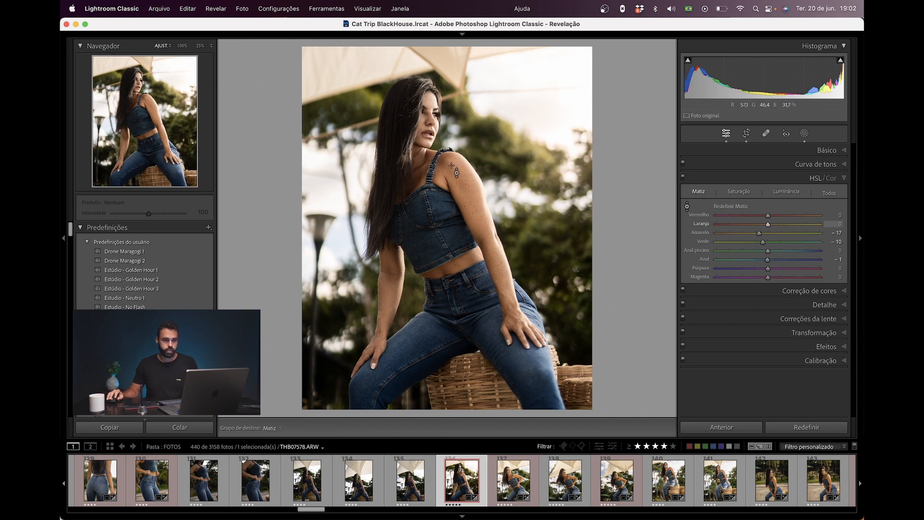
alt+click(452, 165)
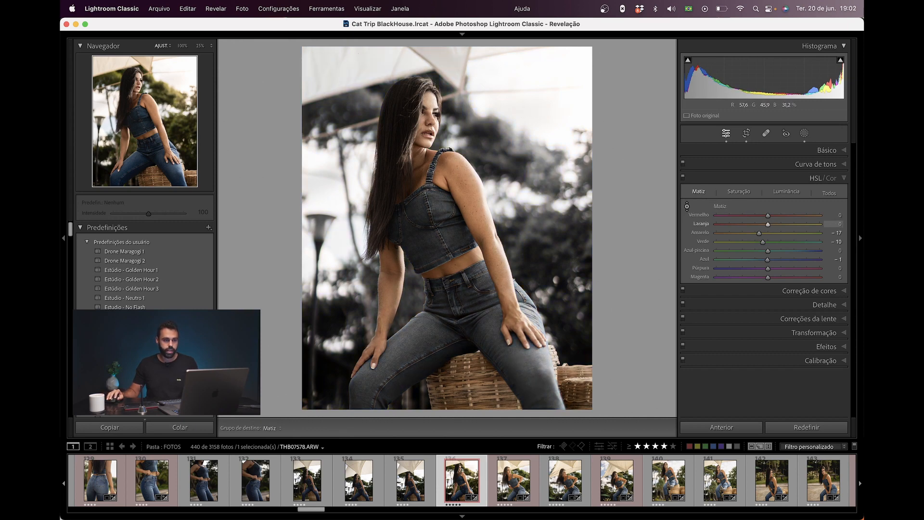
drag(451, 166, 452, 166)
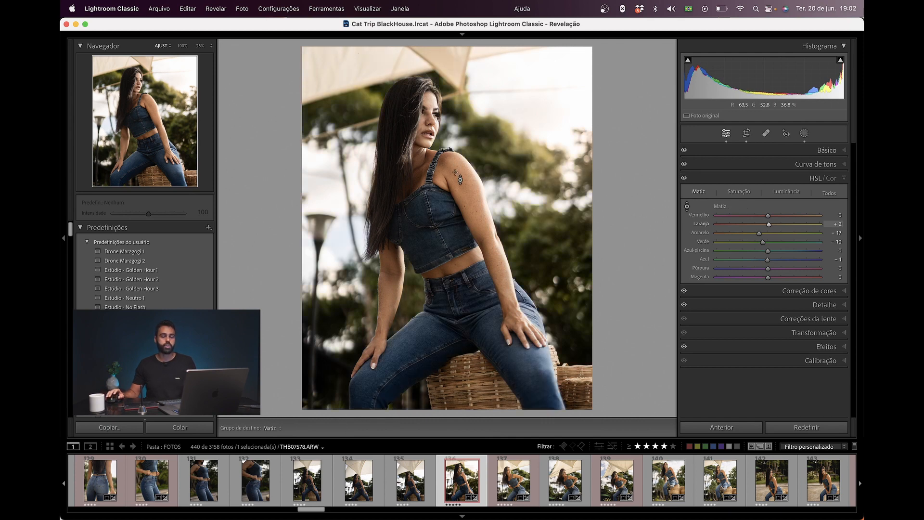